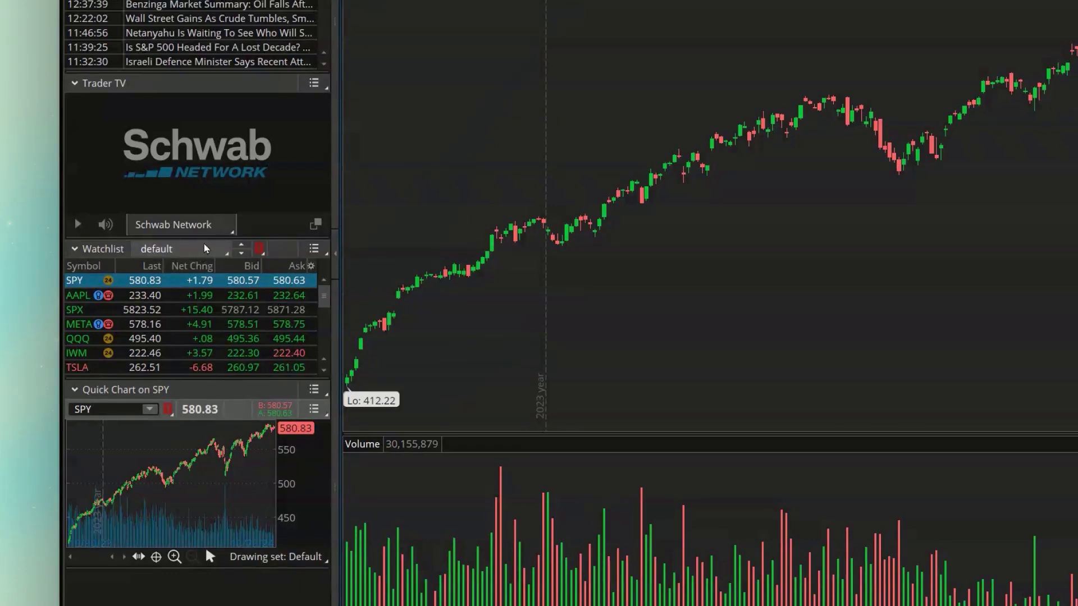
Step: Create and save a new, empty watchlist named My Watchlist
click(205, 248)
mouse_move(204, 253)
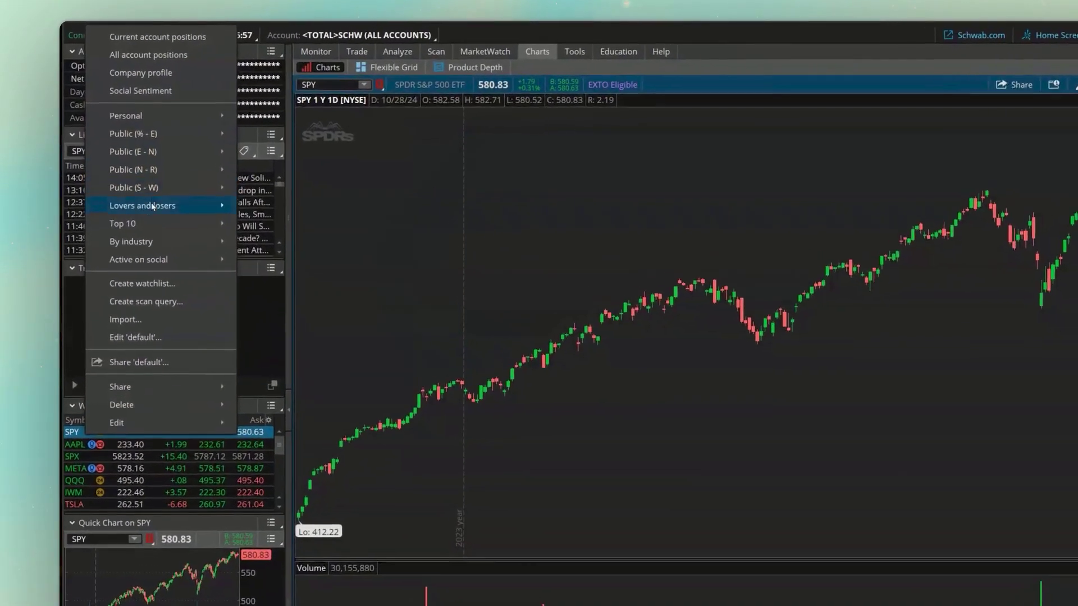
mouse_move(123, 179)
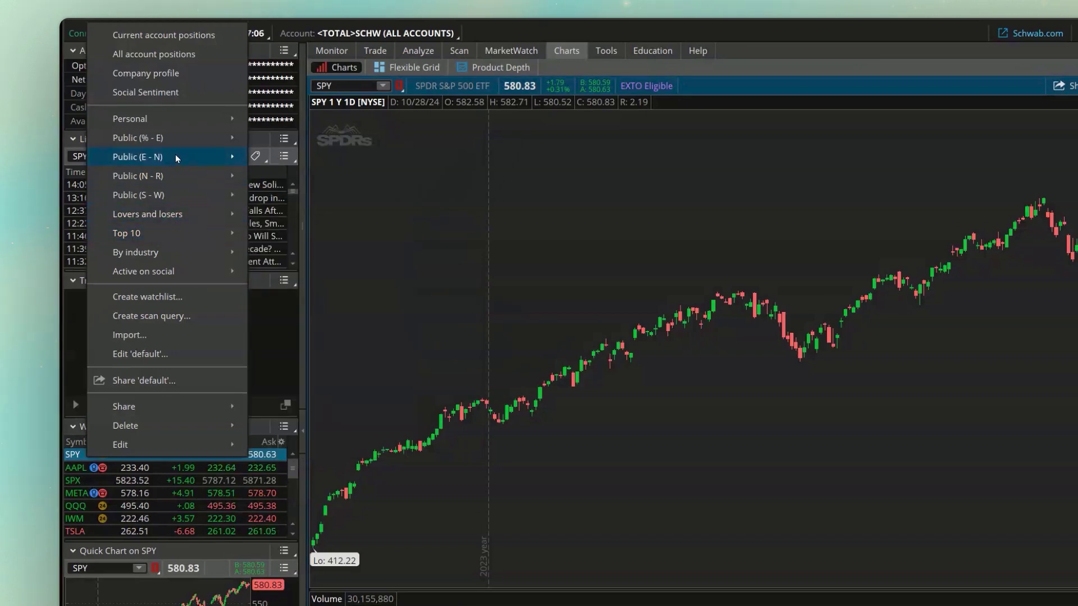
mouse_move(161, 127)
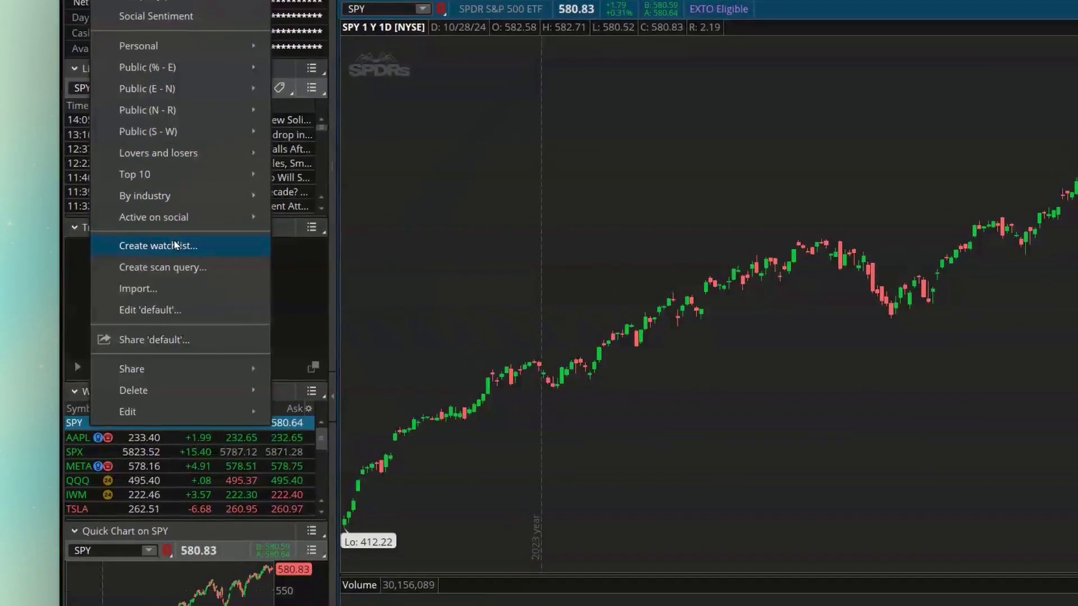
click(175, 243)
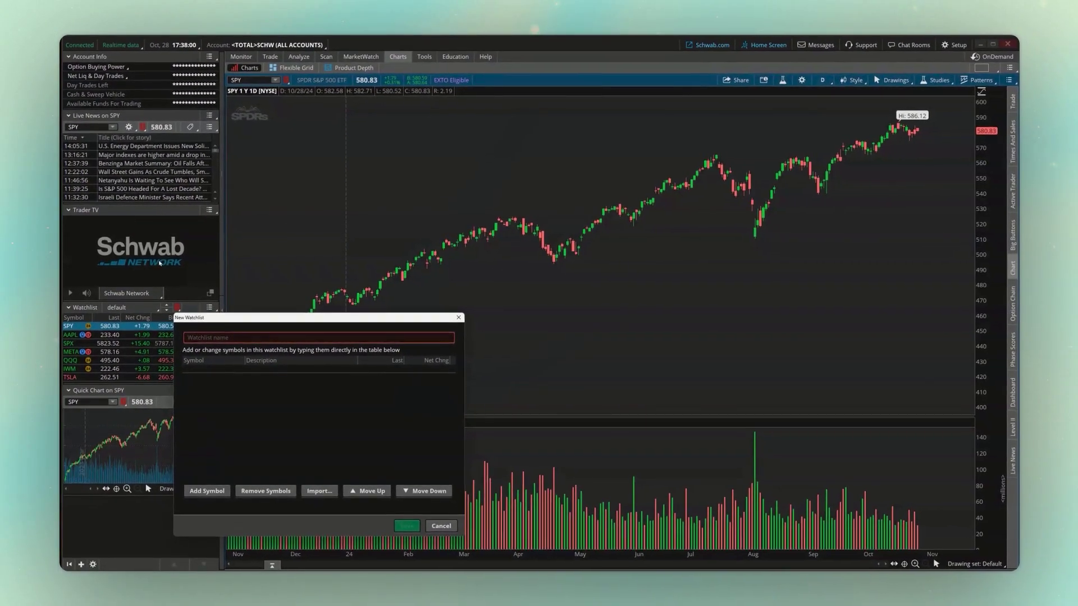
drag(249, 315, 264, 181)
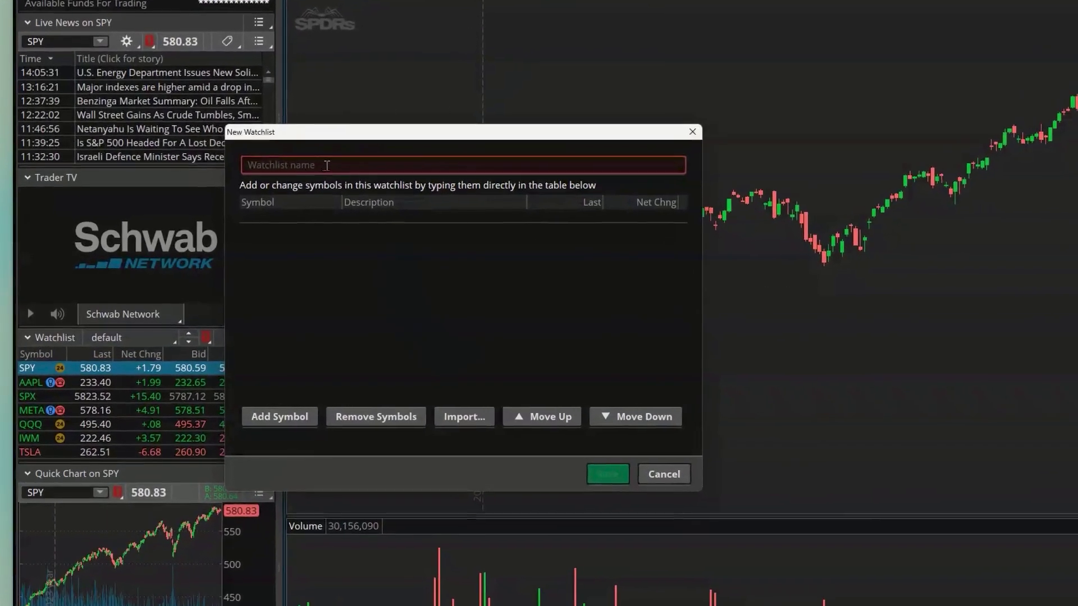
click(252, 197)
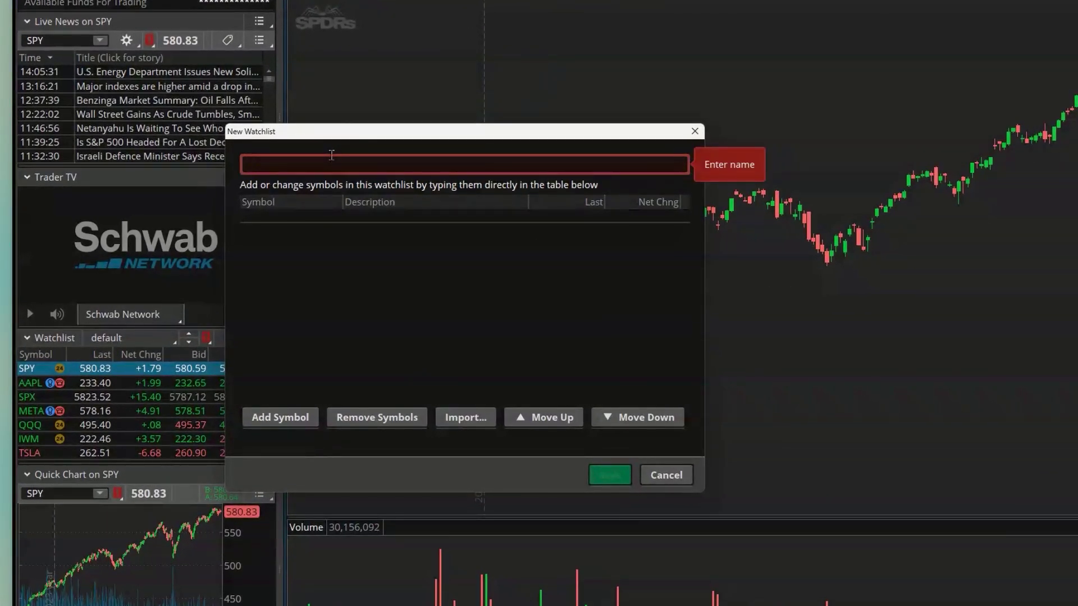
text(My Watc)
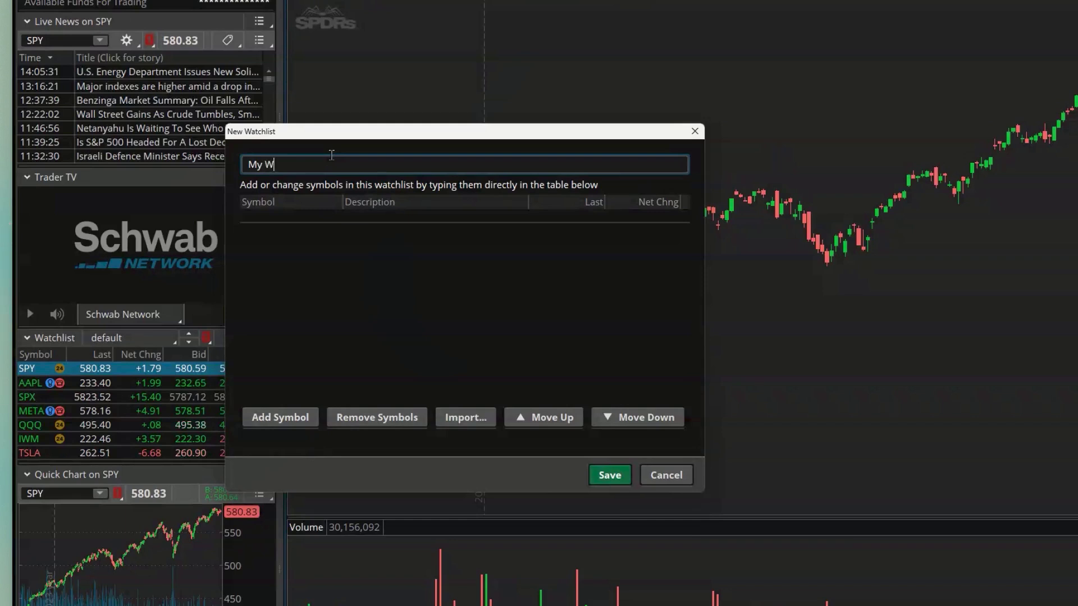
text(hlist)
click(265, 215)
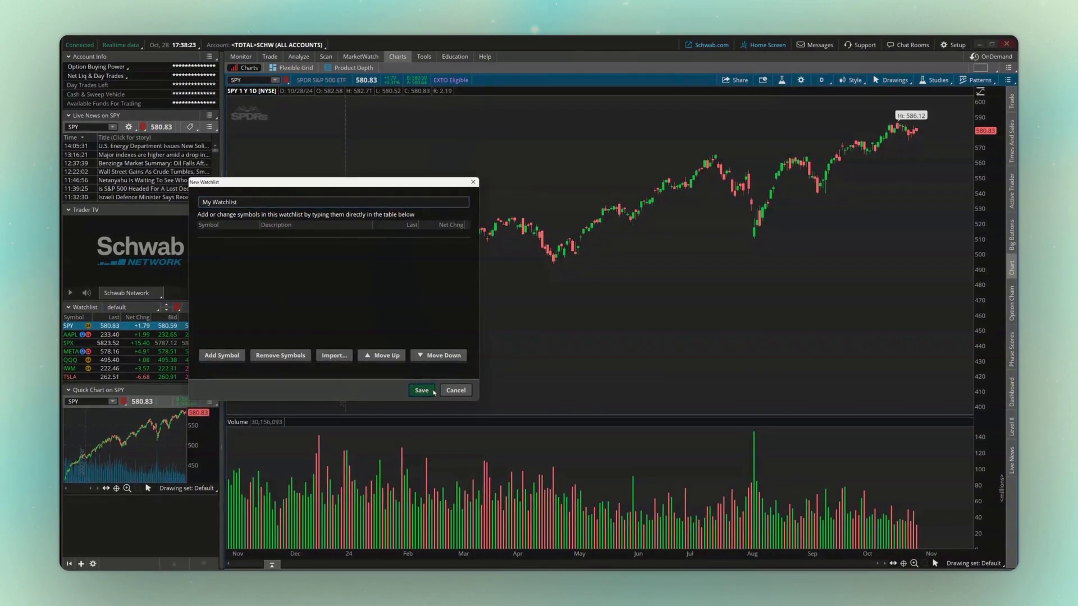
click(421, 390)
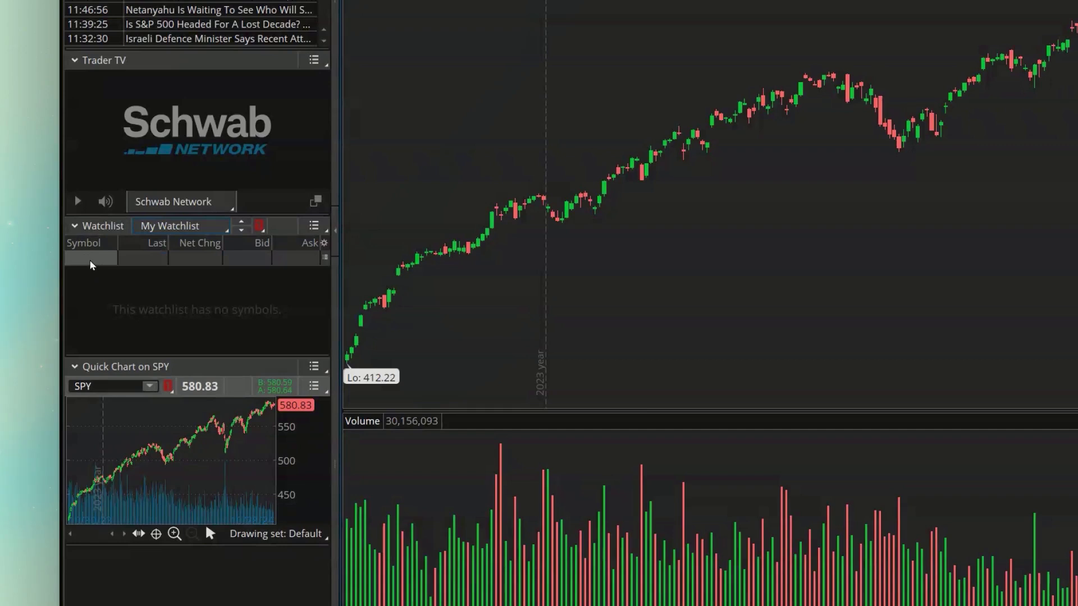
Step: Add the symbols AAPL, NFLX, BAC, AMZN and GOOG to My Watchlist
click(90, 259)
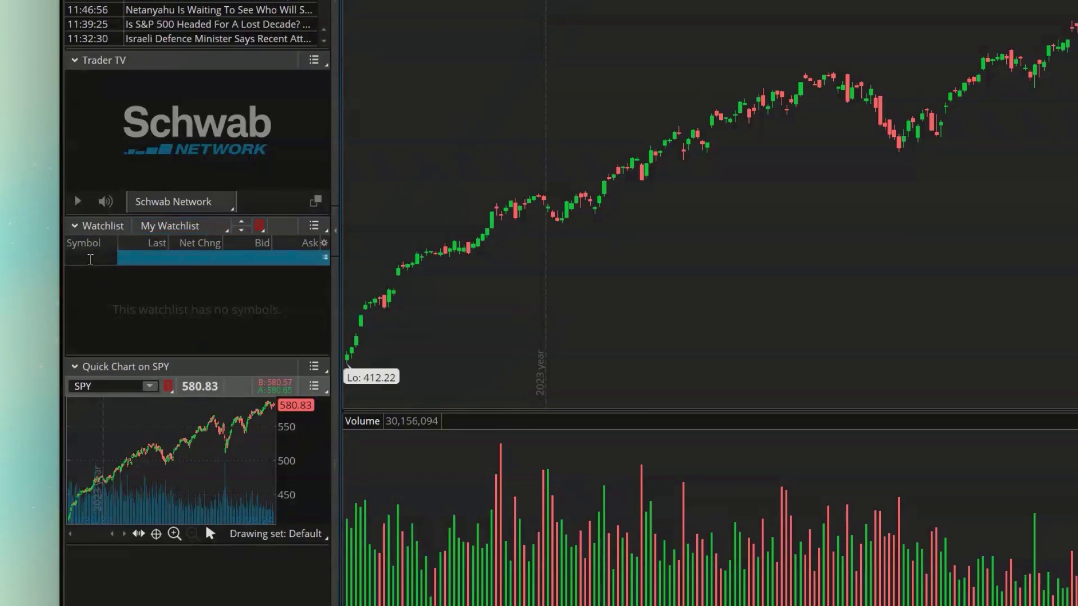
text(AAPL)
key(Return)
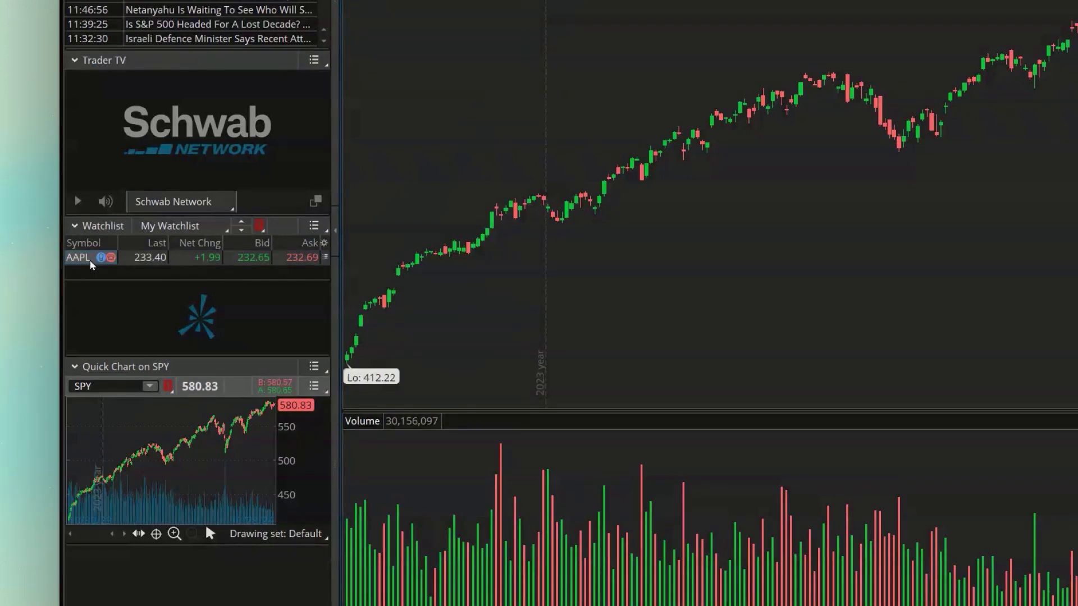
click(93, 273)
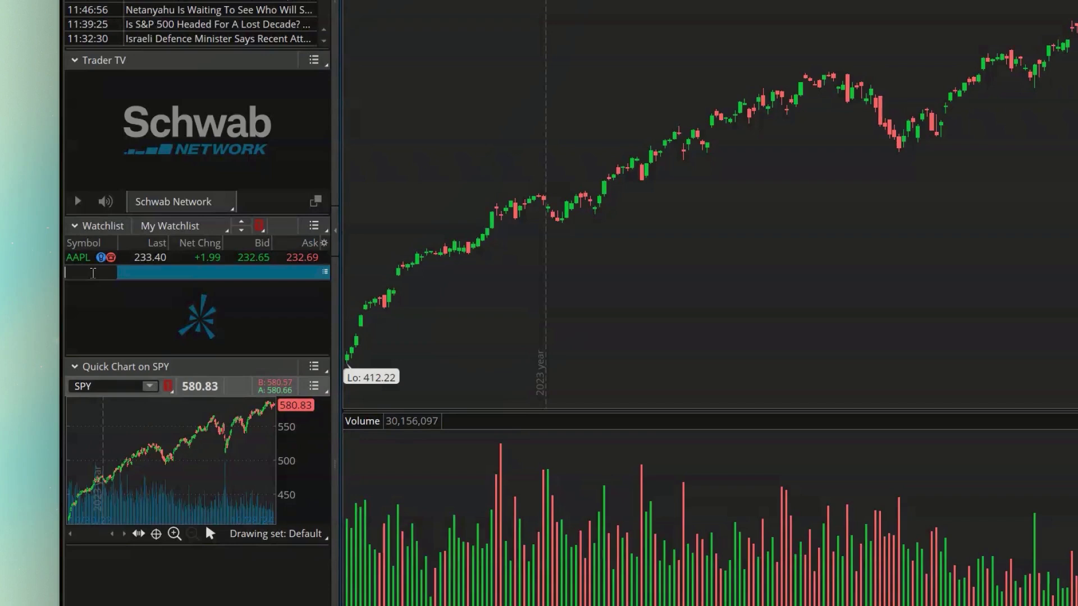
text(NFLX)
key(Return)
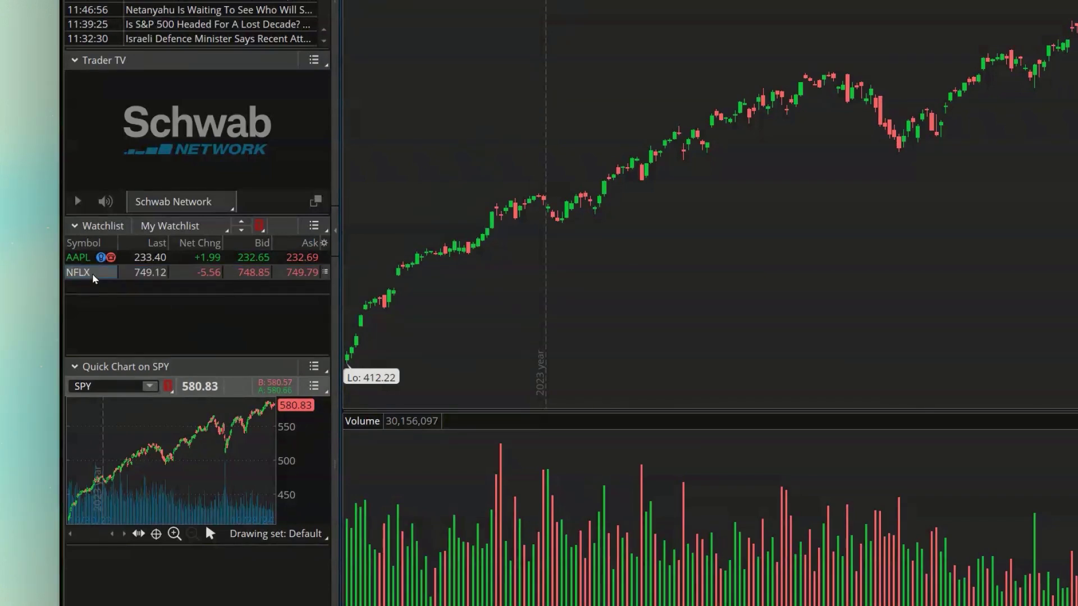
click(78, 284)
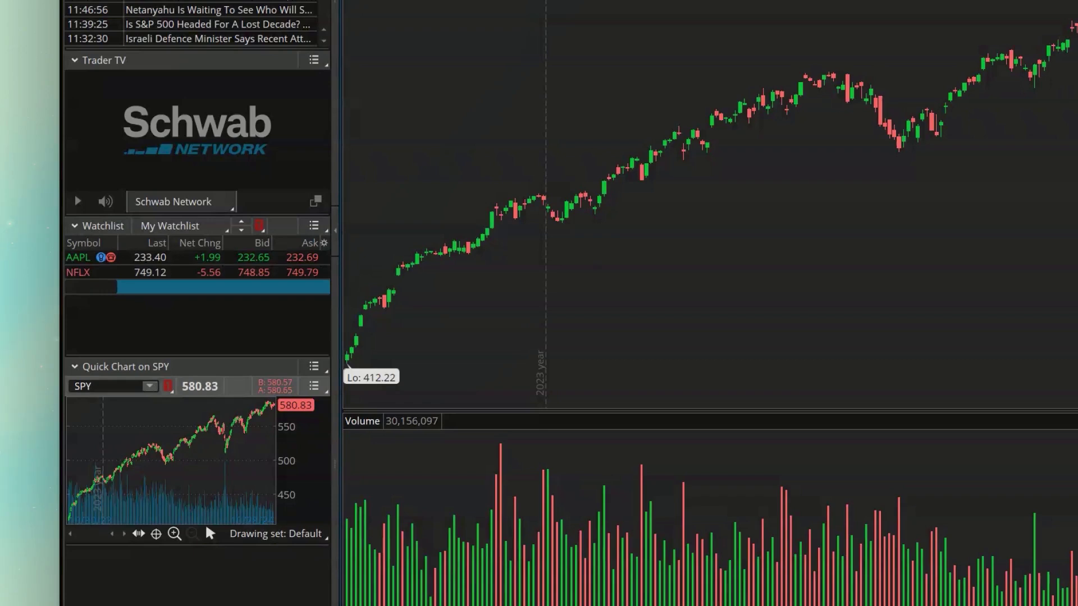
text(BAC)
key(Return)
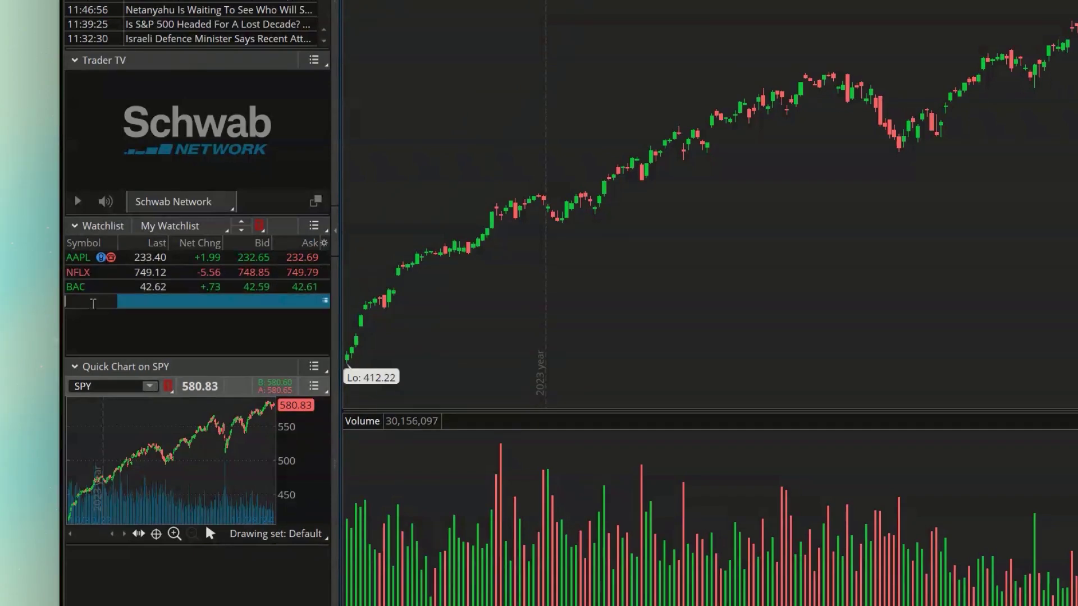
text(AMZN)
key(Return)
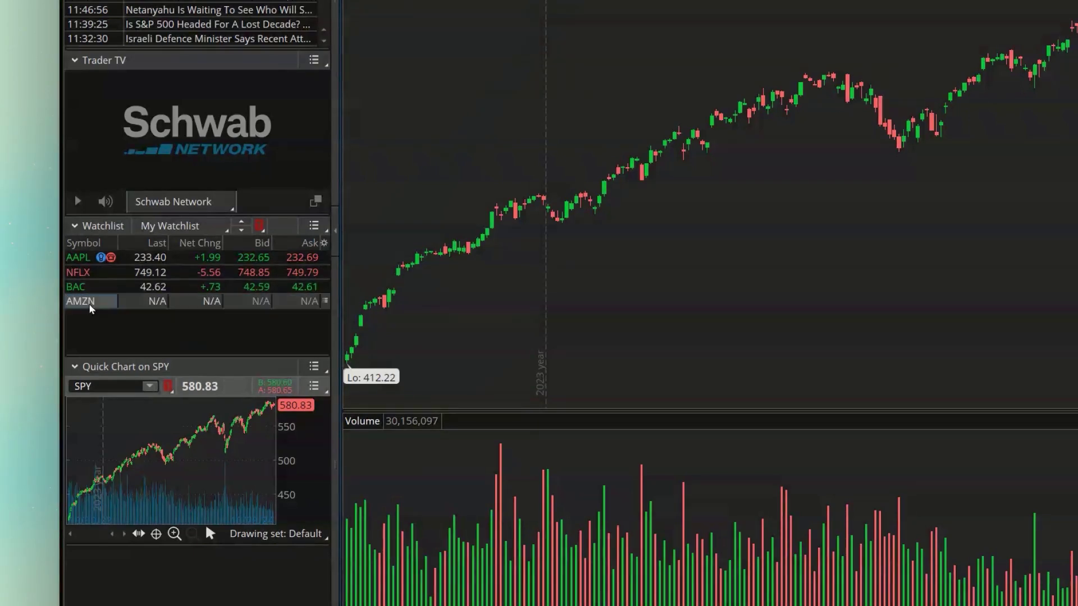
text(GOOG)
key(Return)
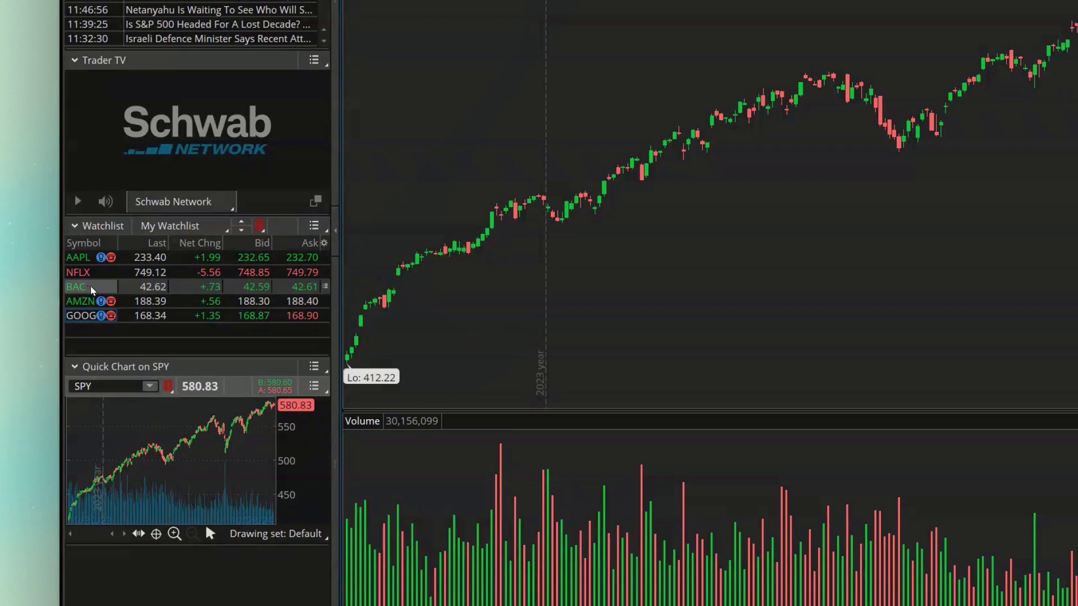
Step: Remove the BAC symbol from My Watchlist
click(93, 288)
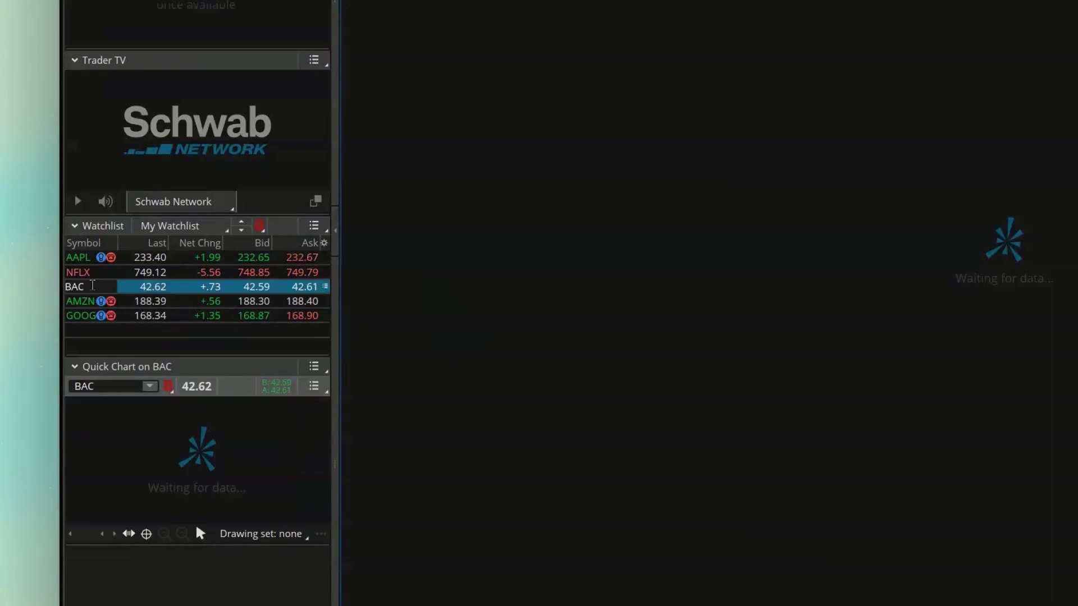
key(BackSpace)
key(BackSpace)
key(BackSpace)
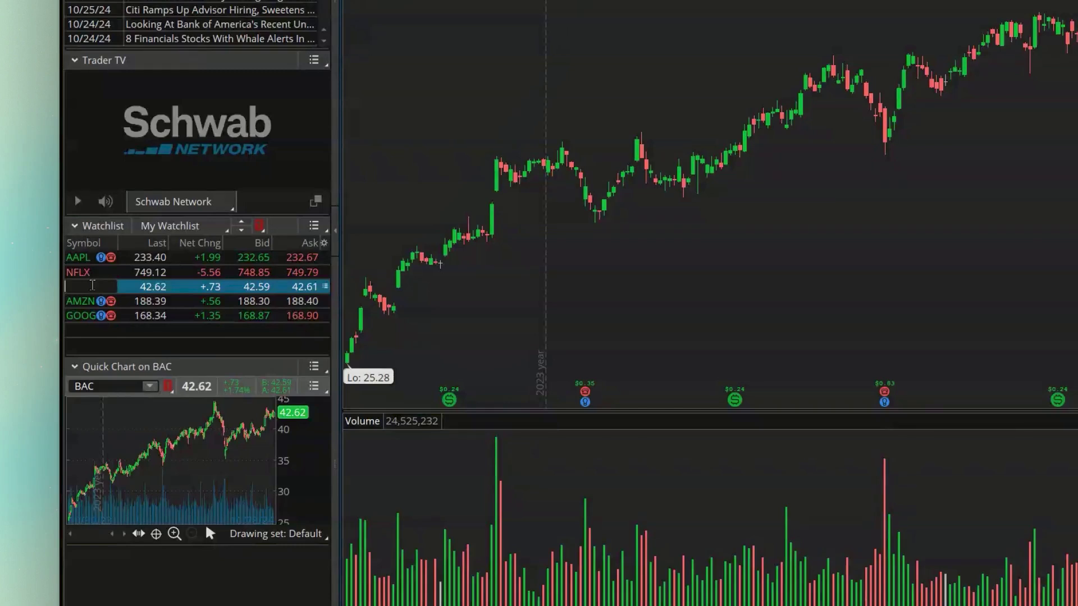
key(Return)
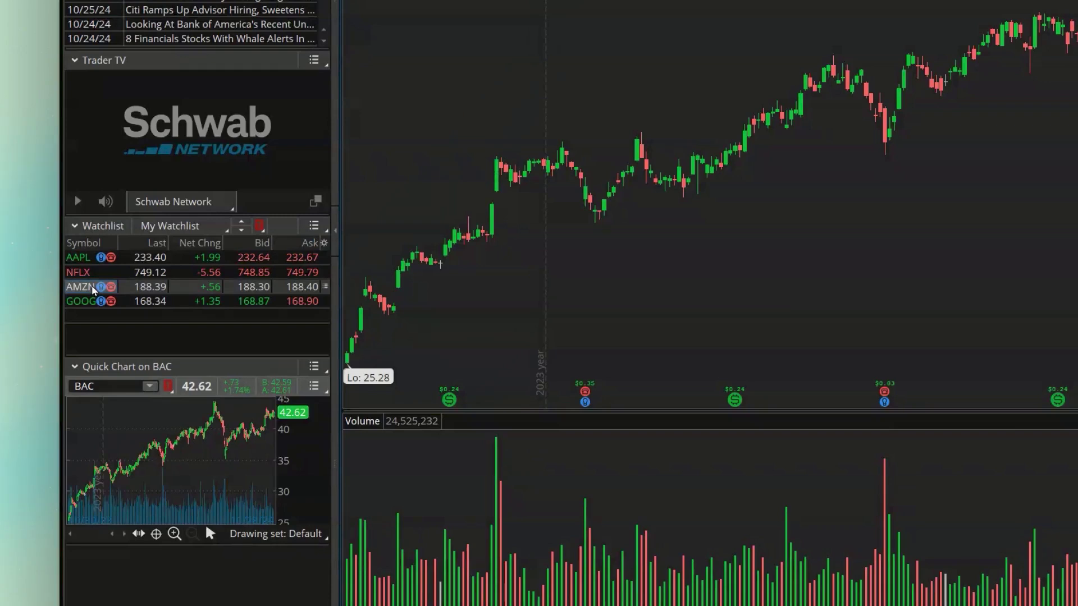
Step: Move GOOG up in the watchlist so it sits directly below AAPL
click(88, 302)
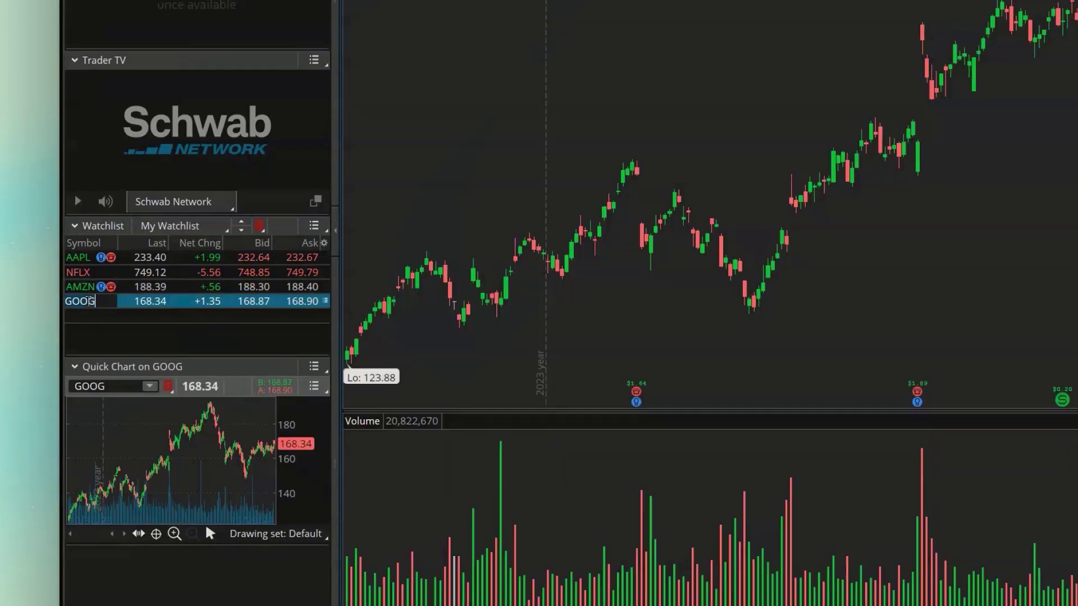
drag(90, 302, 89, 274)
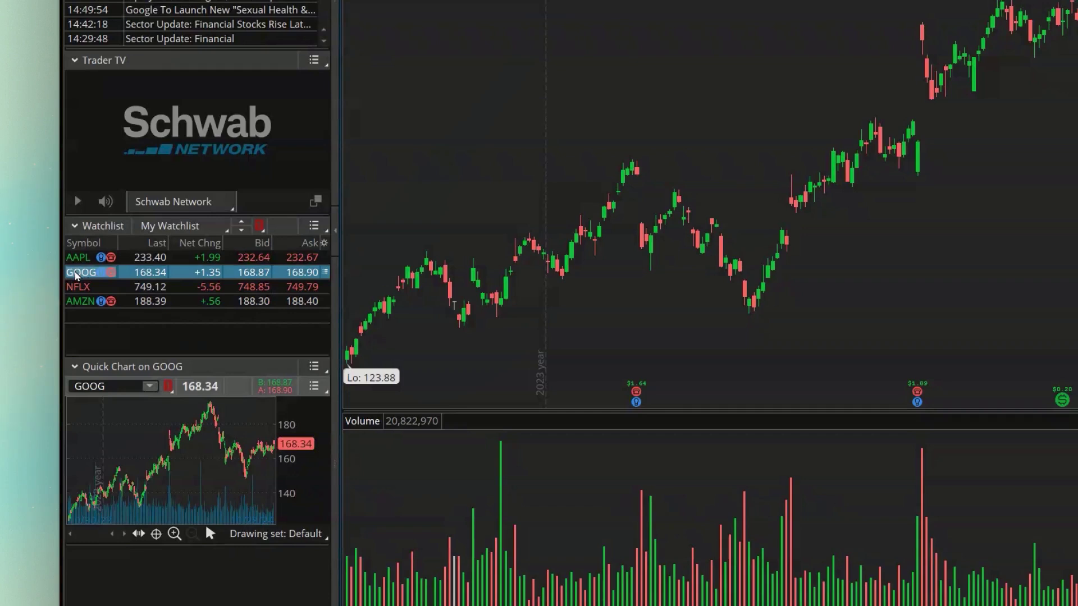
Step: Sort the watchlist by symbol, by last price, and finally by net change in ascending order
click(94, 245)
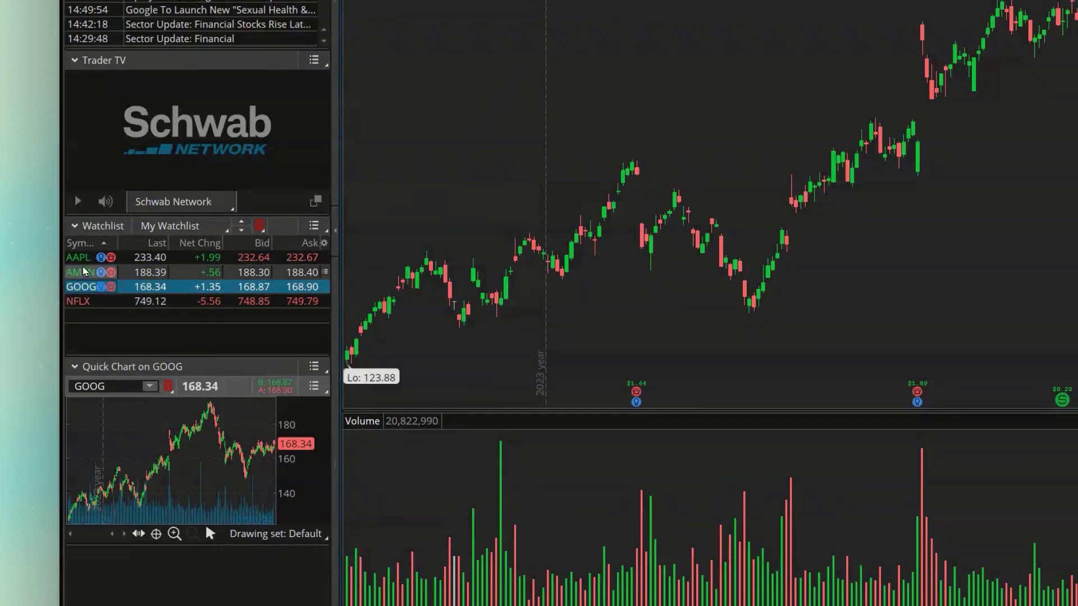
click(149, 245)
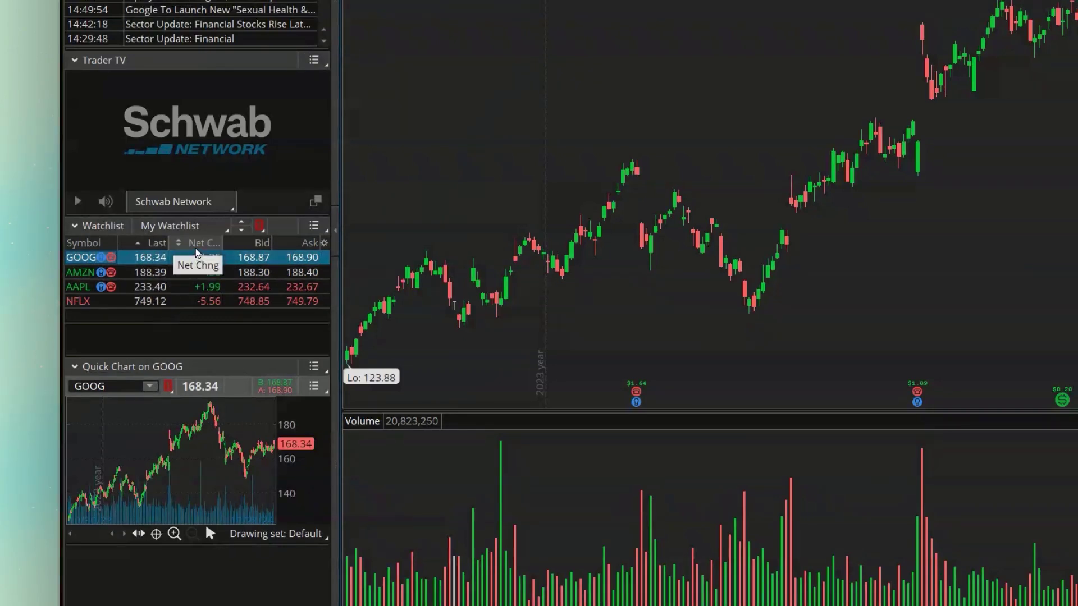
click(201, 243)
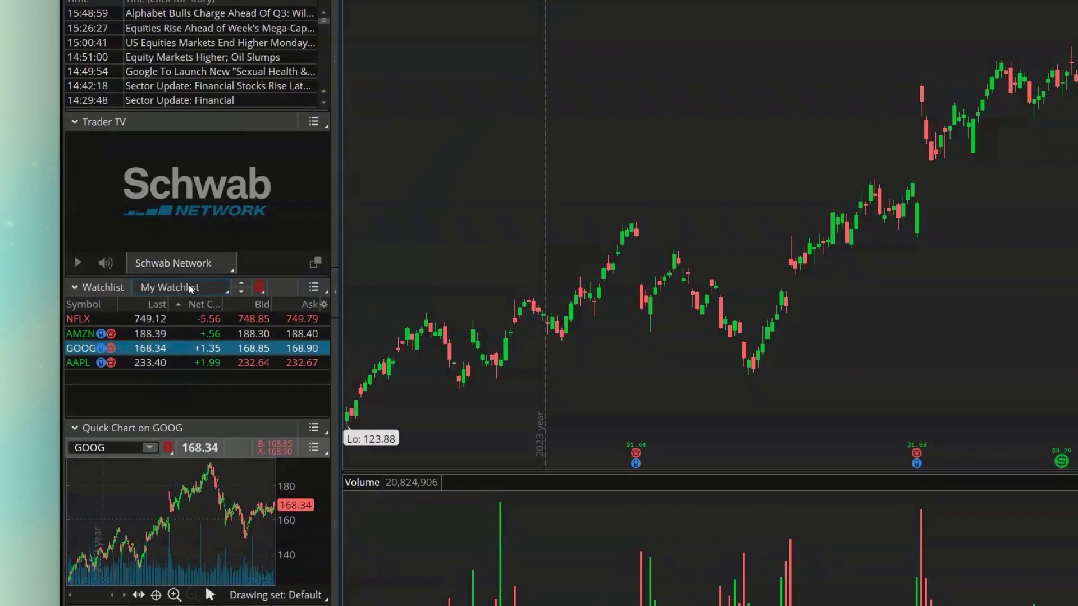
Step: Delete the personal watchlist named default
click(136, 306)
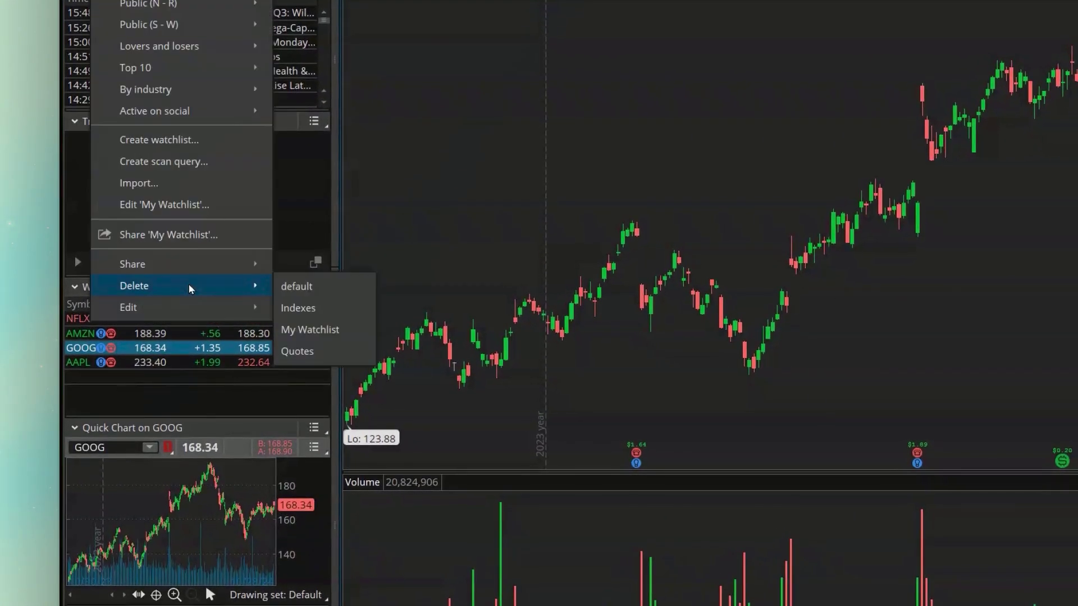
mouse_move(212, 135)
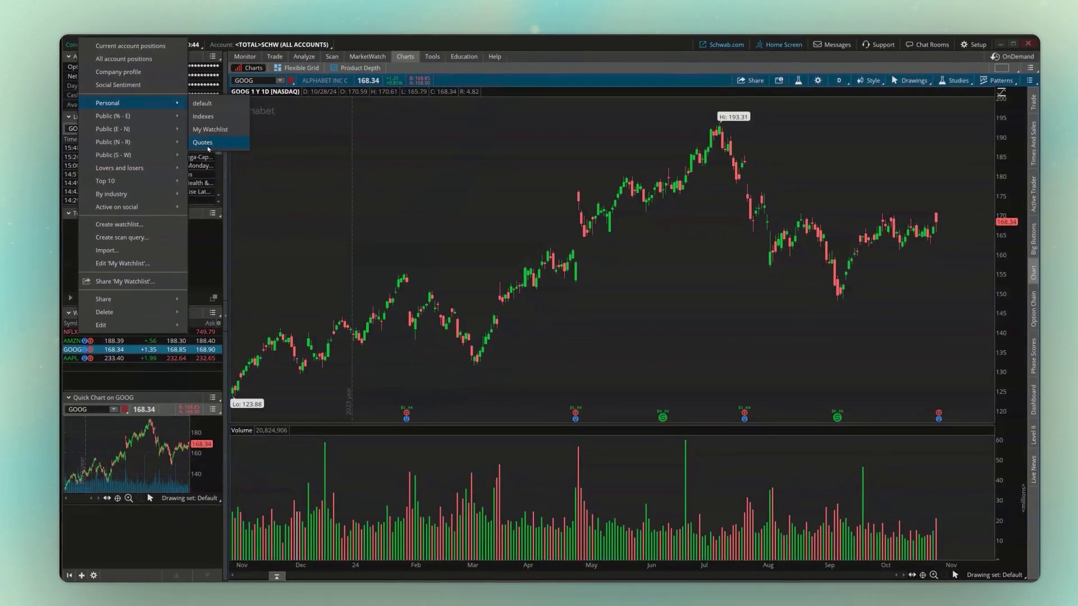
mouse_move(190, 203)
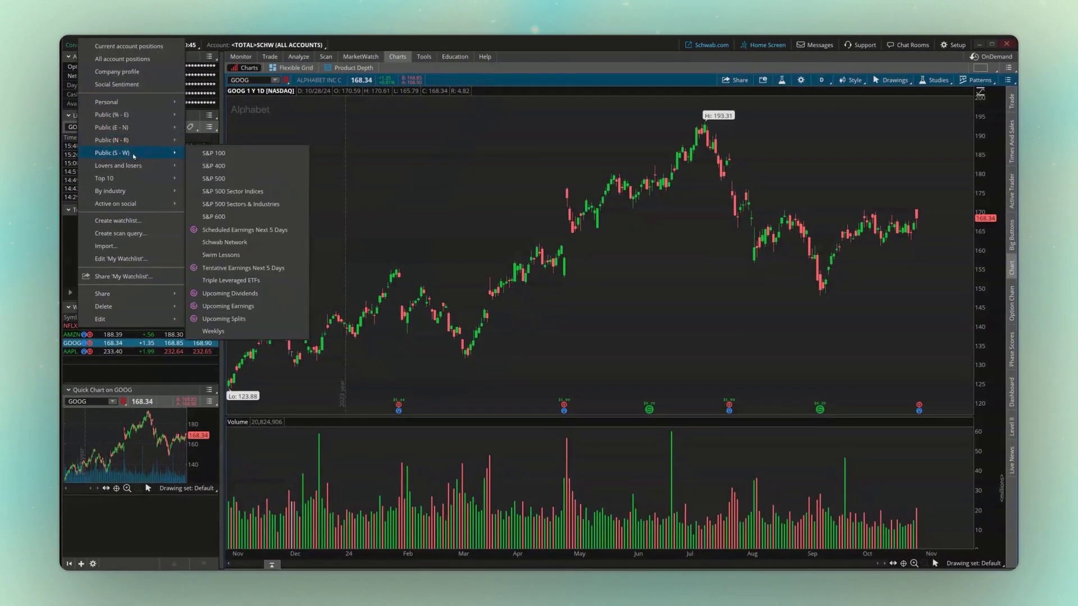
mouse_move(123, 308)
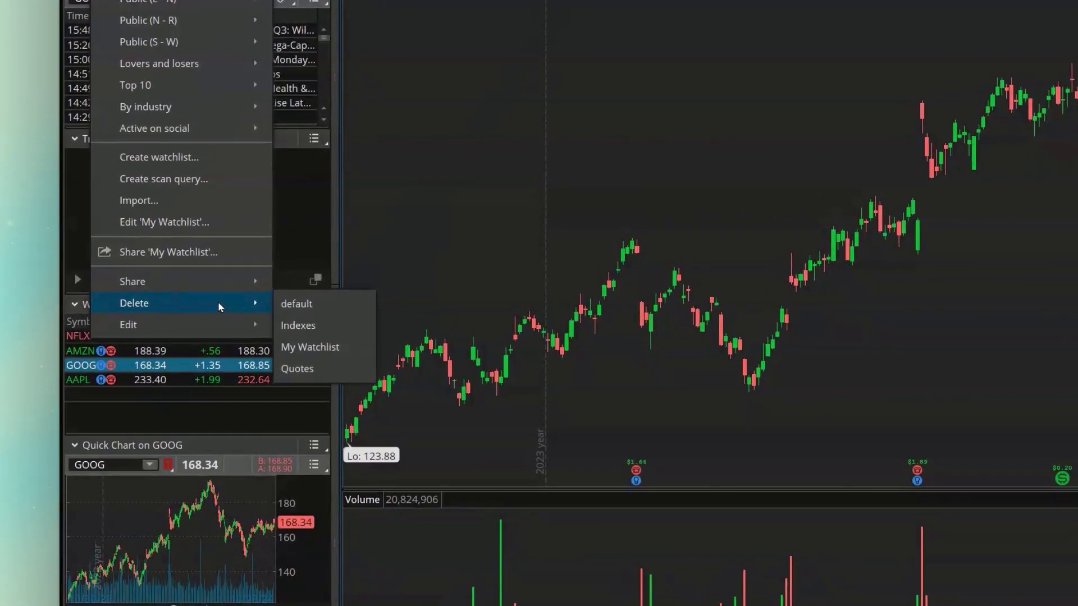
click(337, 307)
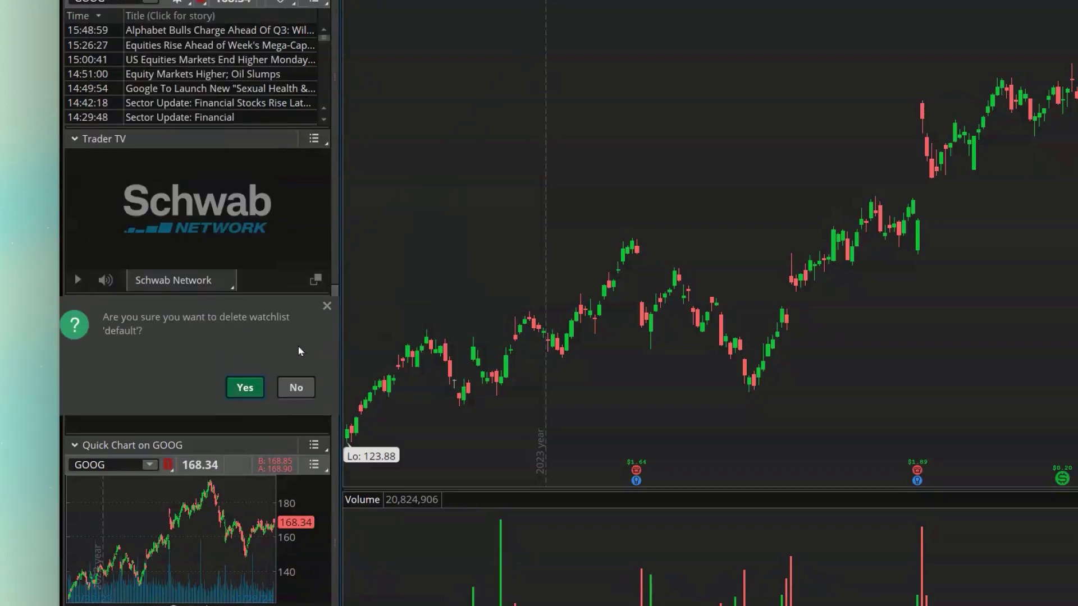
click(253, 386)
Step: Delete the personal watchlist named Indexes
click(194, 306)
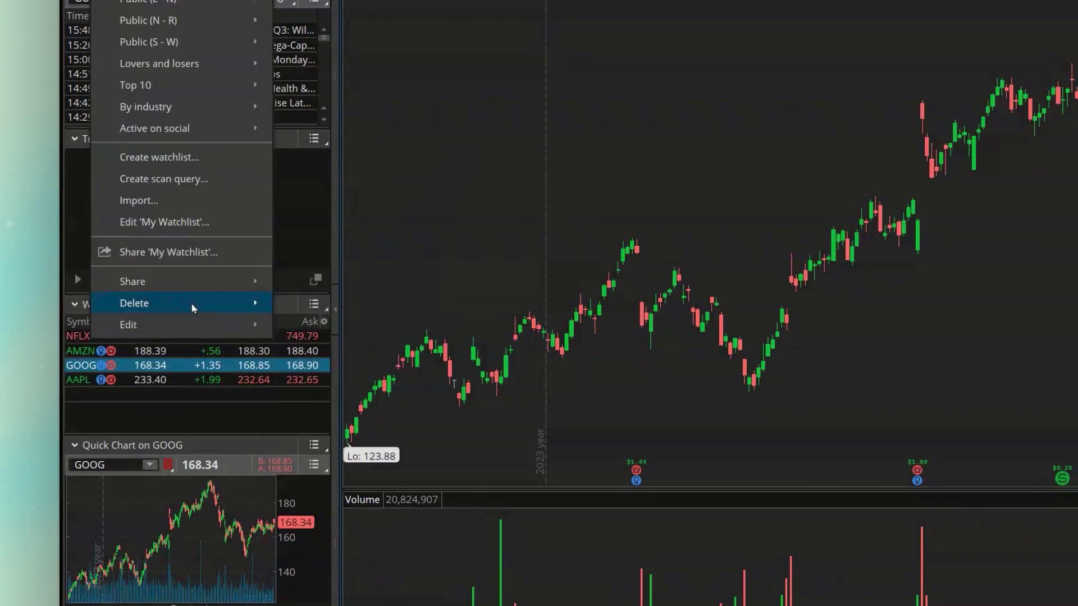
mouse_move(197, 311)
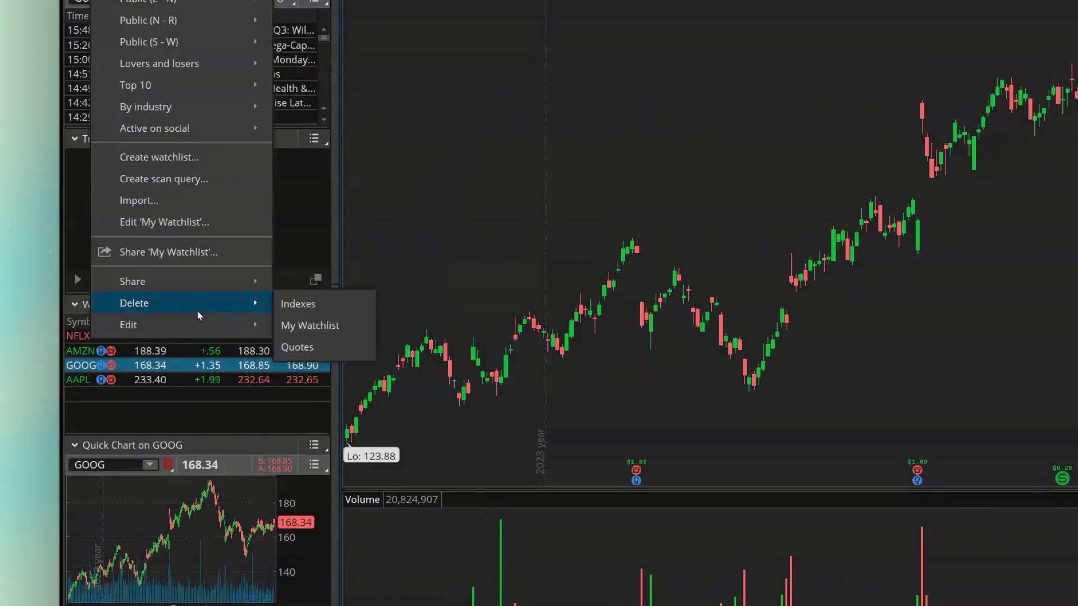
click(315, 307)
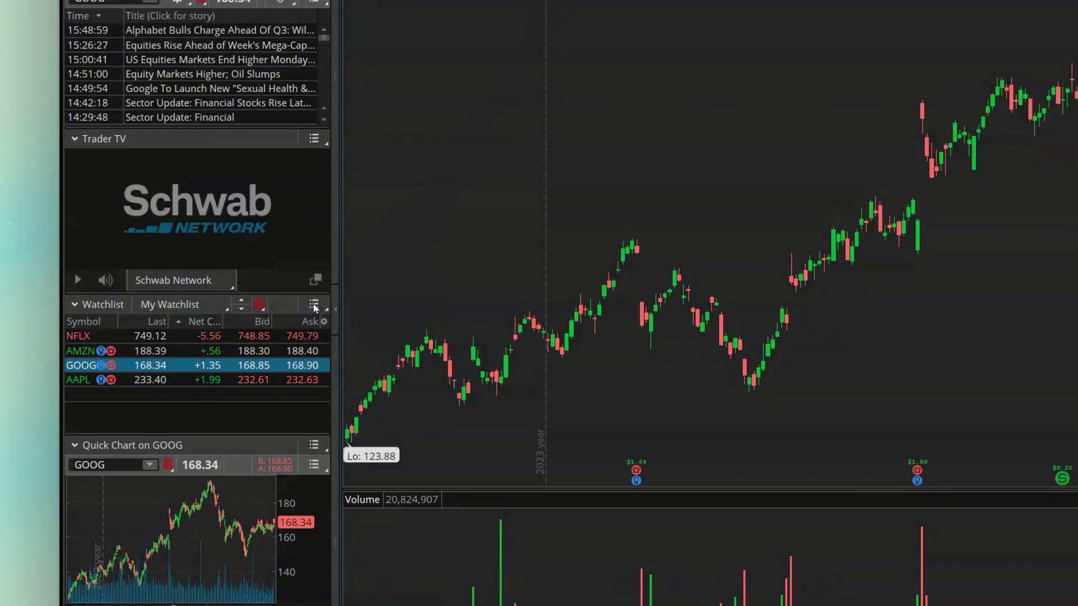
click(258, 384)
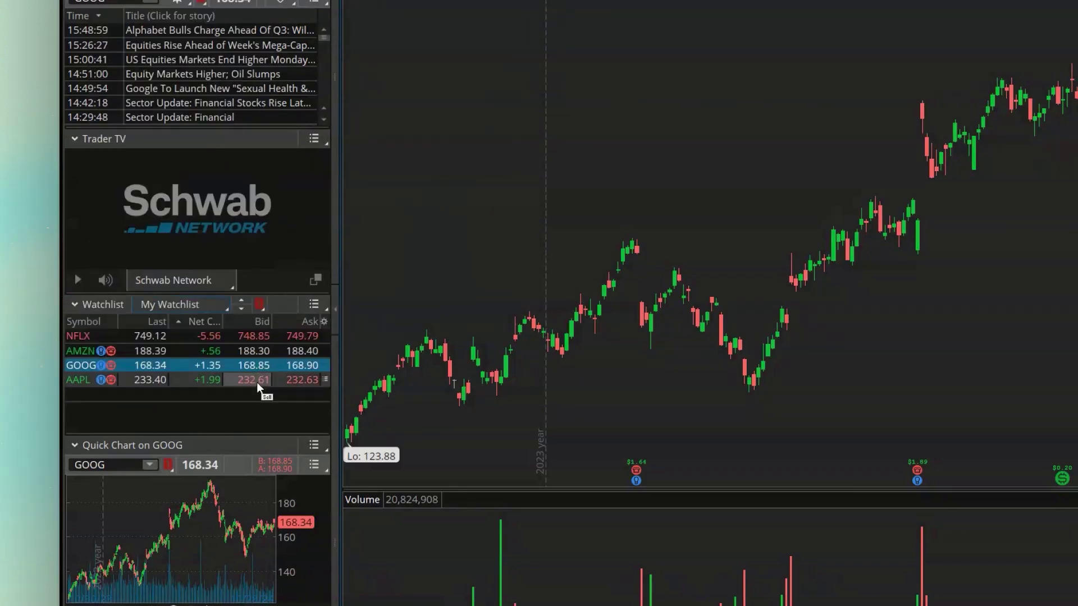
Step: Delete the personal watchlist named Quotes and confirm its removal
click(189, 305)
mouse_move(188, 305)
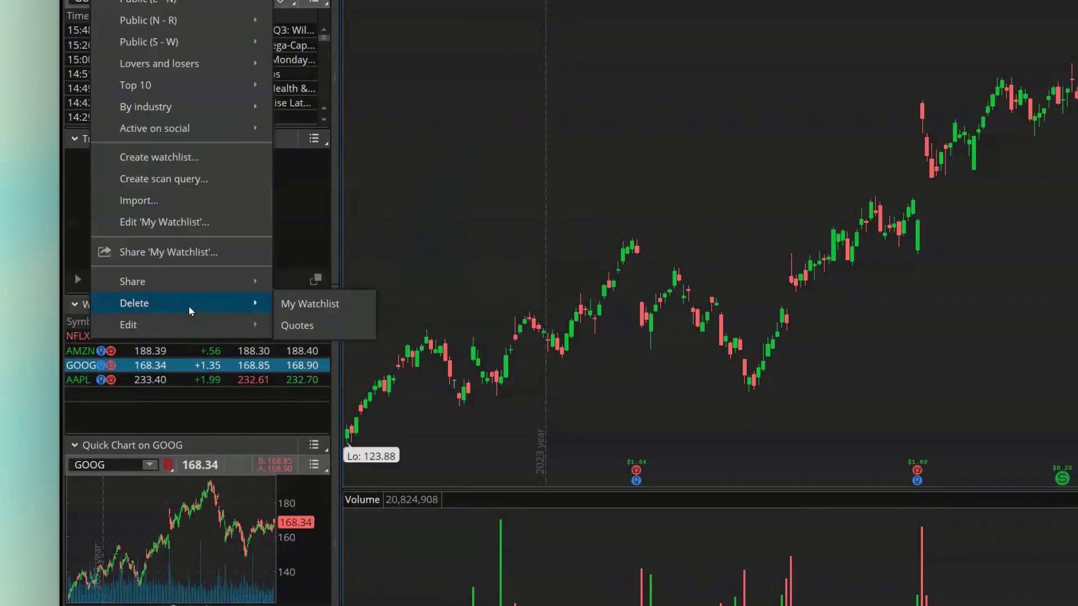
click(310, 328)
click(244, 385)
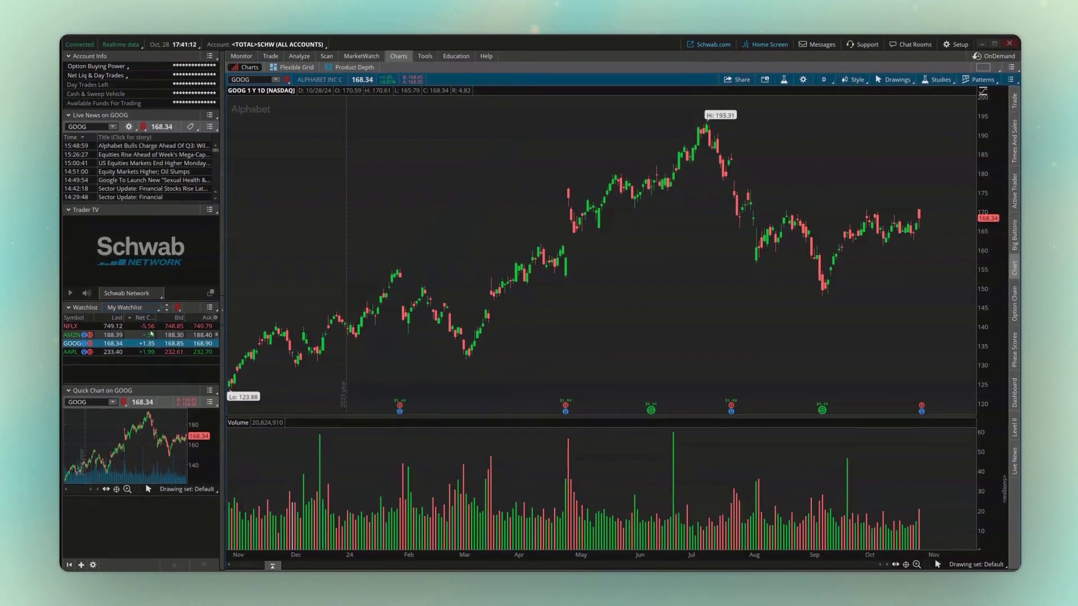
Step: Switch the watchlist gadget from My Watchlist to the current account positions
click(129, 307)
mouse_move(133, 105)
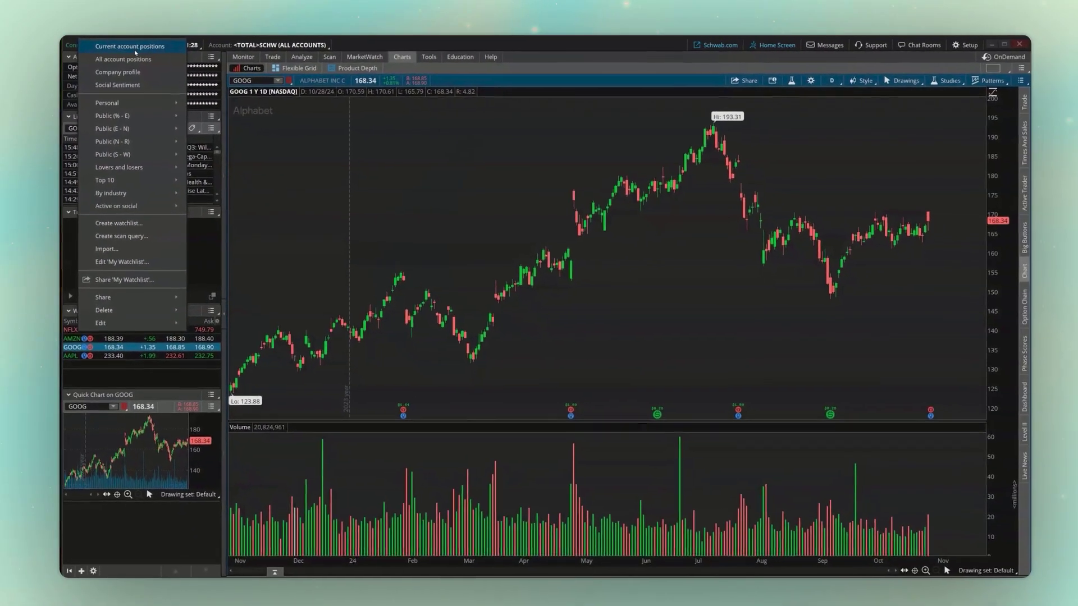
click(185, 60)
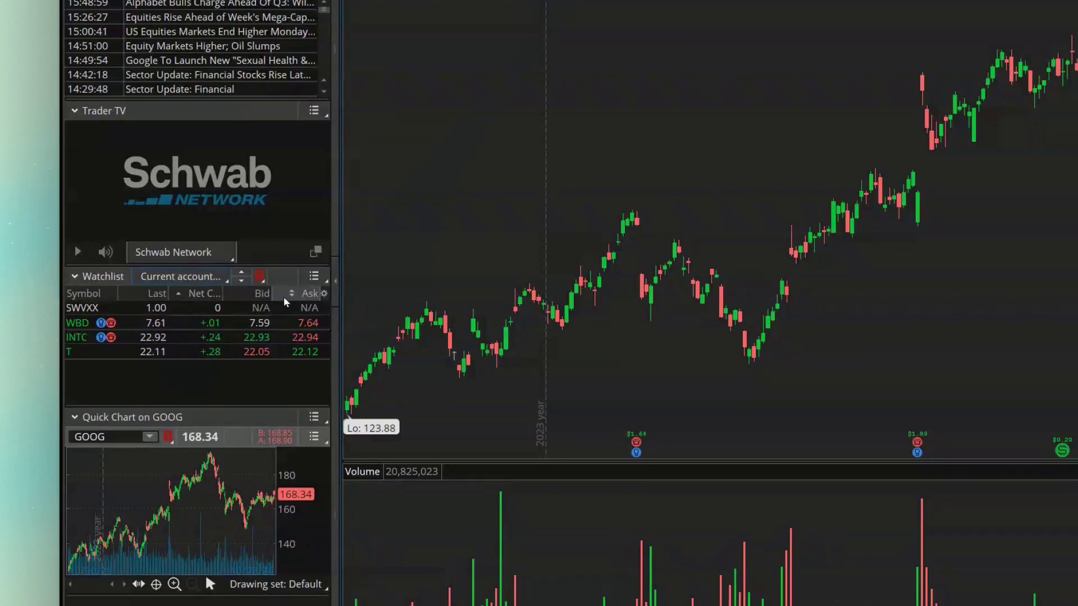
Step: Customize the columns of the current account positions watchlist, looking up and adding the PE column
click(326, 296)
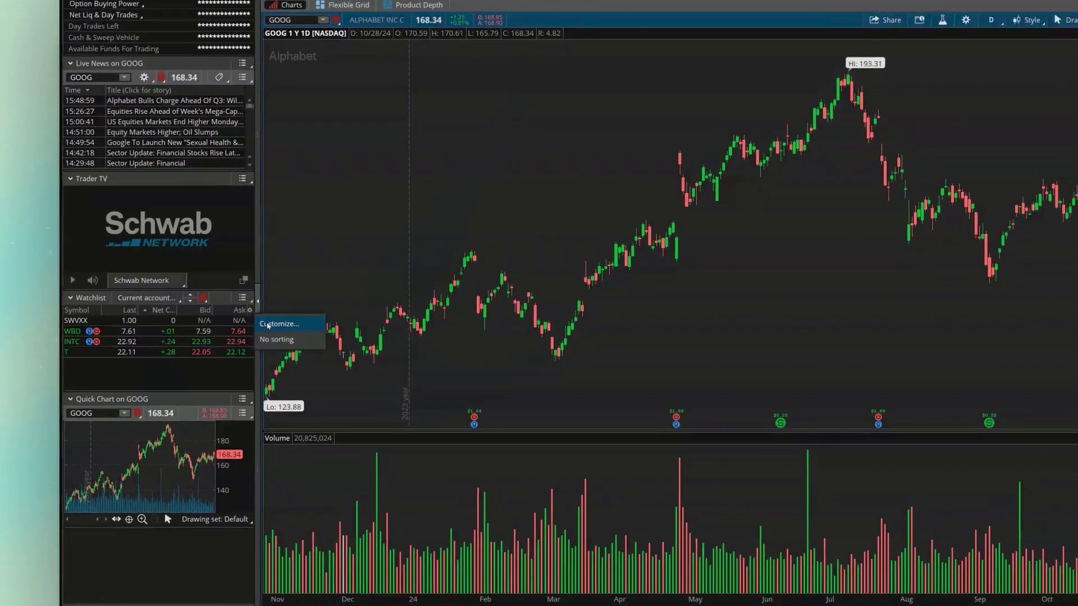
click(365, 312)
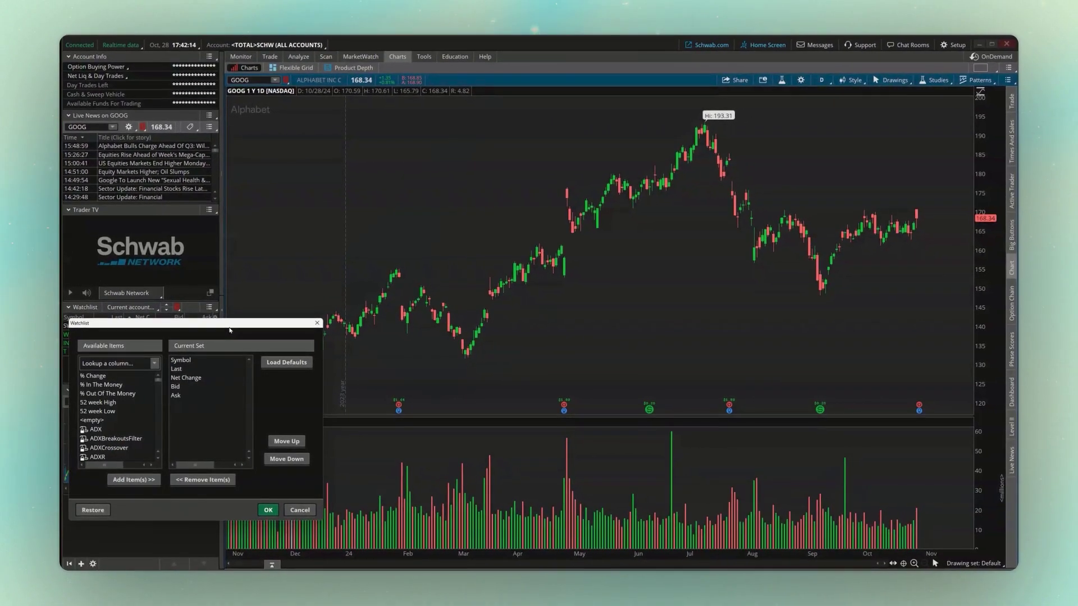
drag(230, 329, 328, 225)
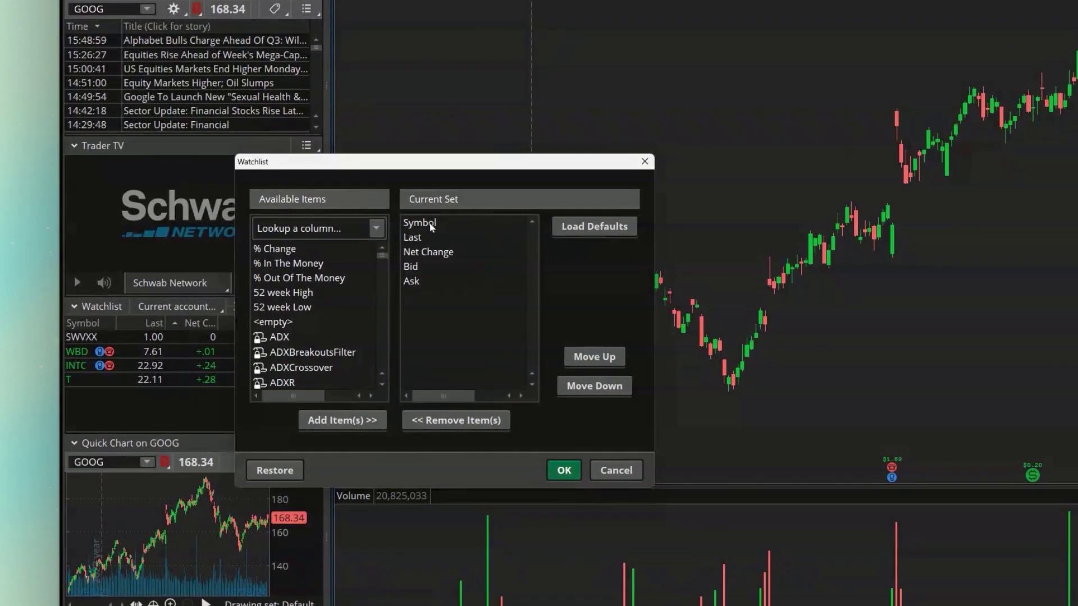
drag(412, 281, 296, 266)
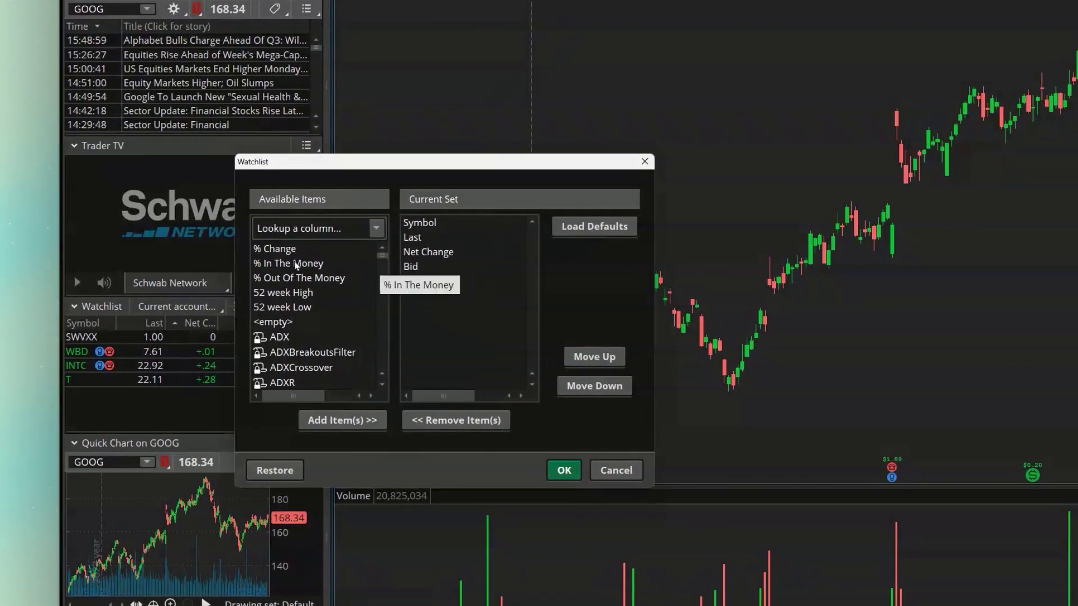
mouse_move(384, 258)
mouse_down()
mouse_move(386, 373)
mouse_move(381, 270)
mouse_up()
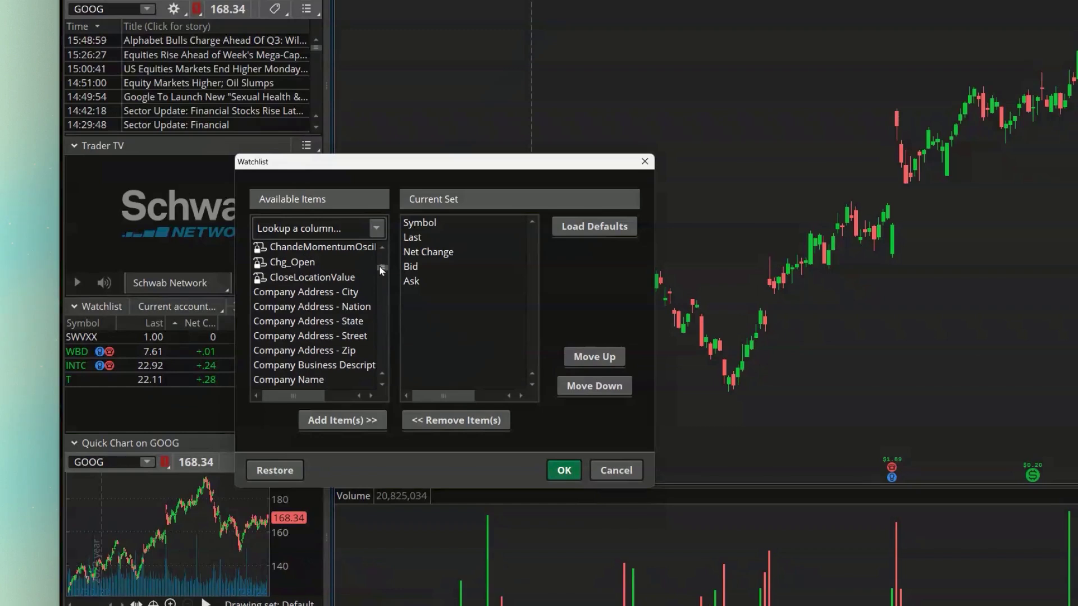
click(336, 228)
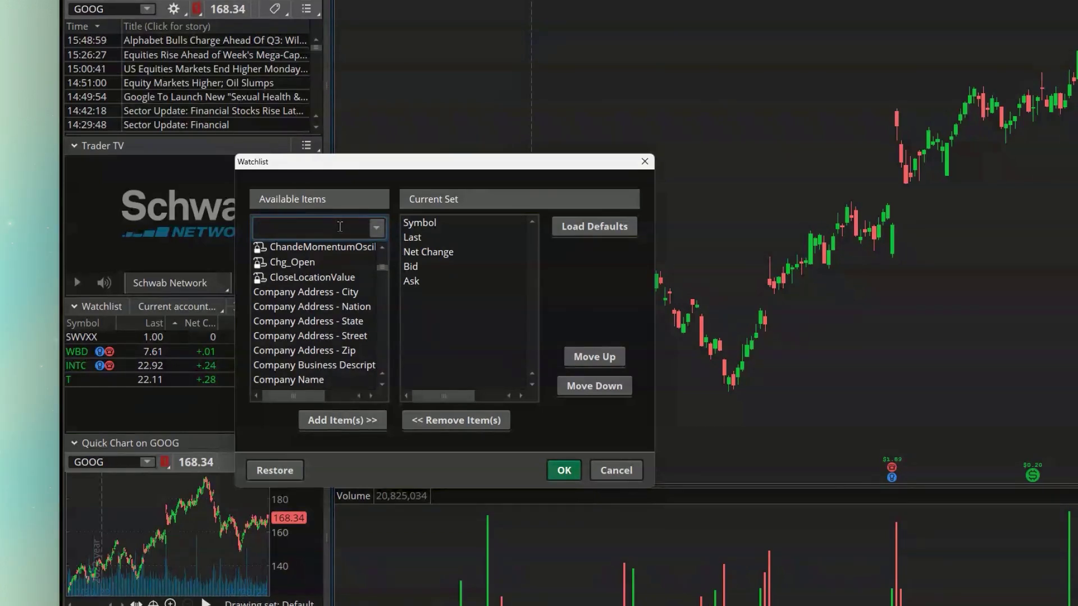
text(pe)
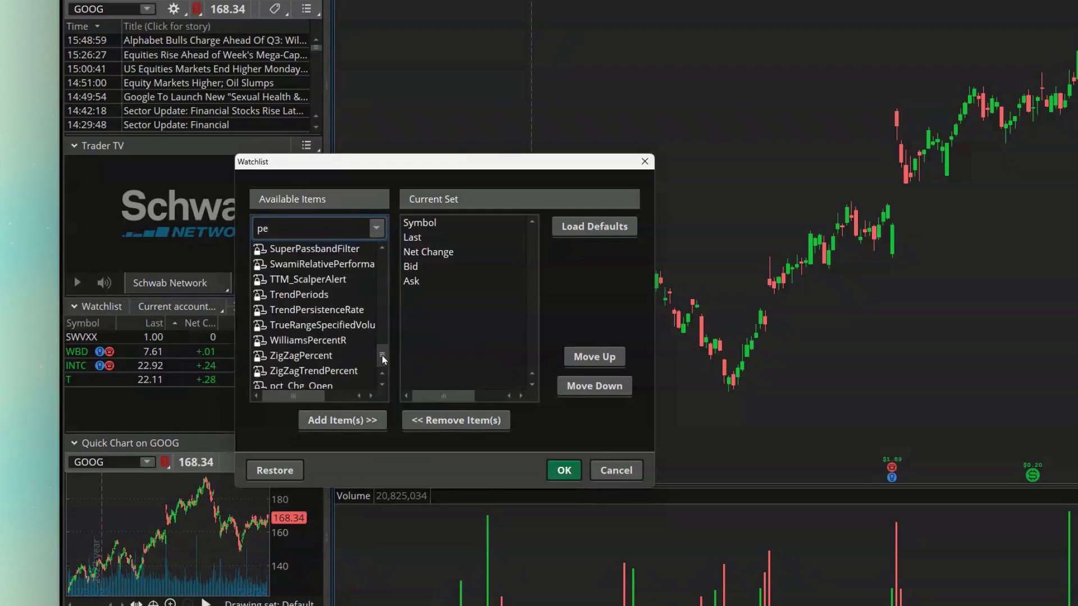
drag(381, 355, 384, 327)
double_click(325, 331)
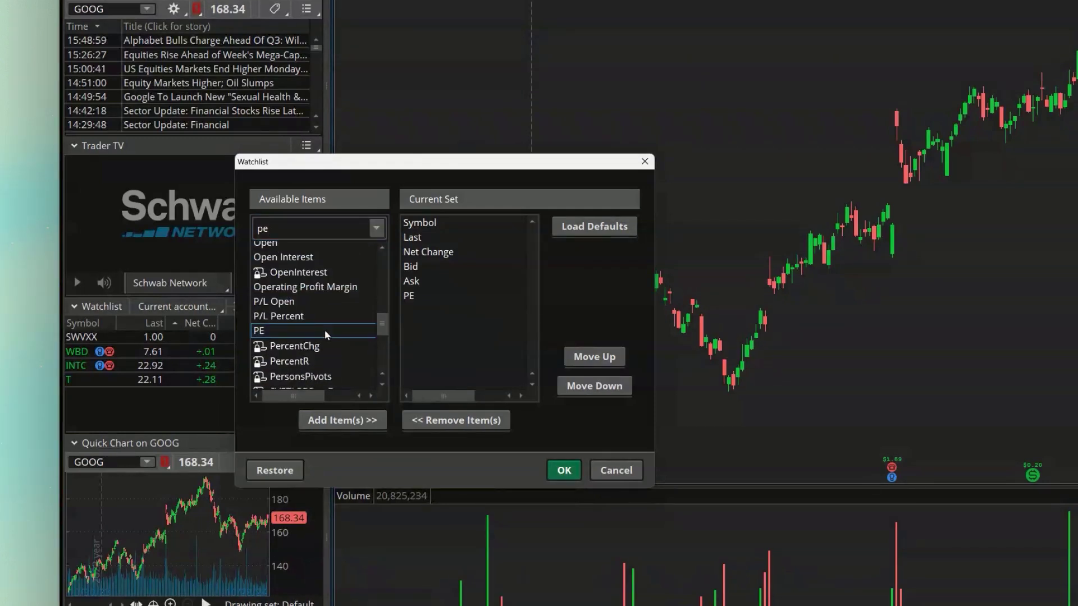
Step: Look up the yield columns and add Yield to the watchlist's current column set
double_click(262, 228)
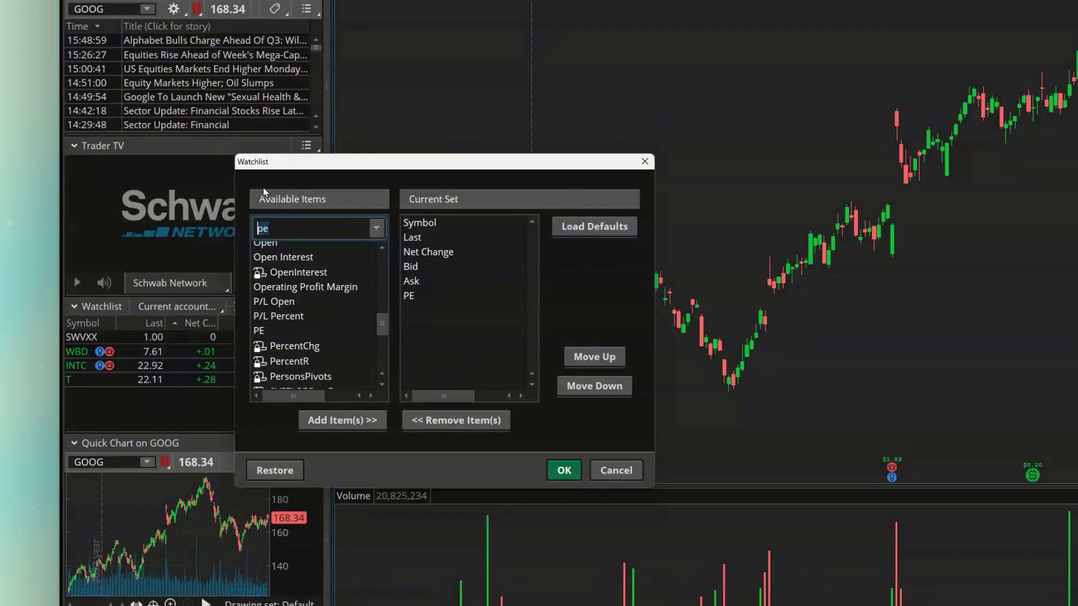
text(yield)
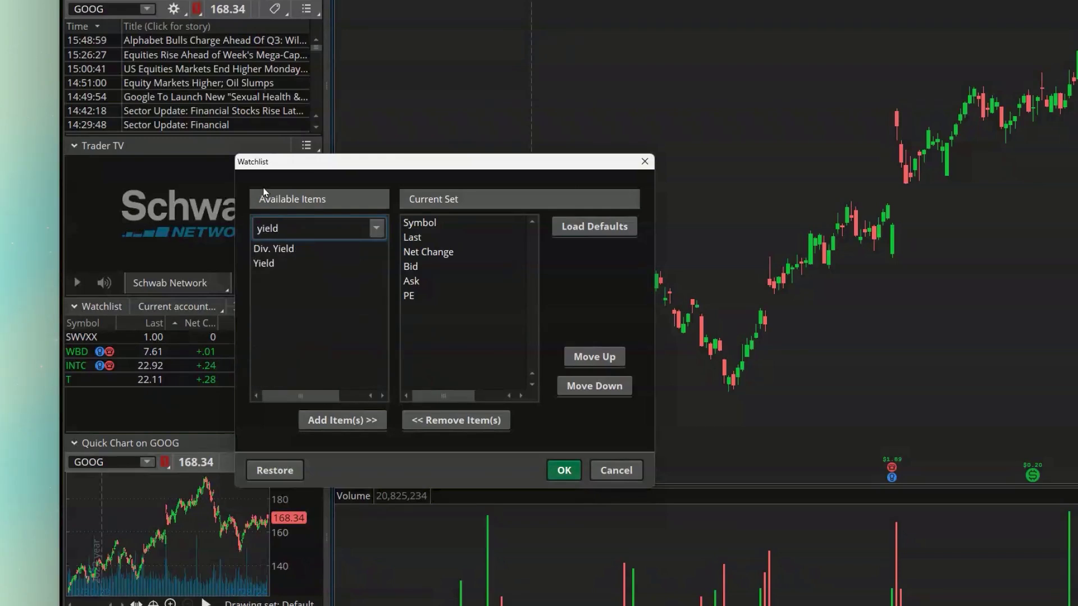
double_click(307, 264)
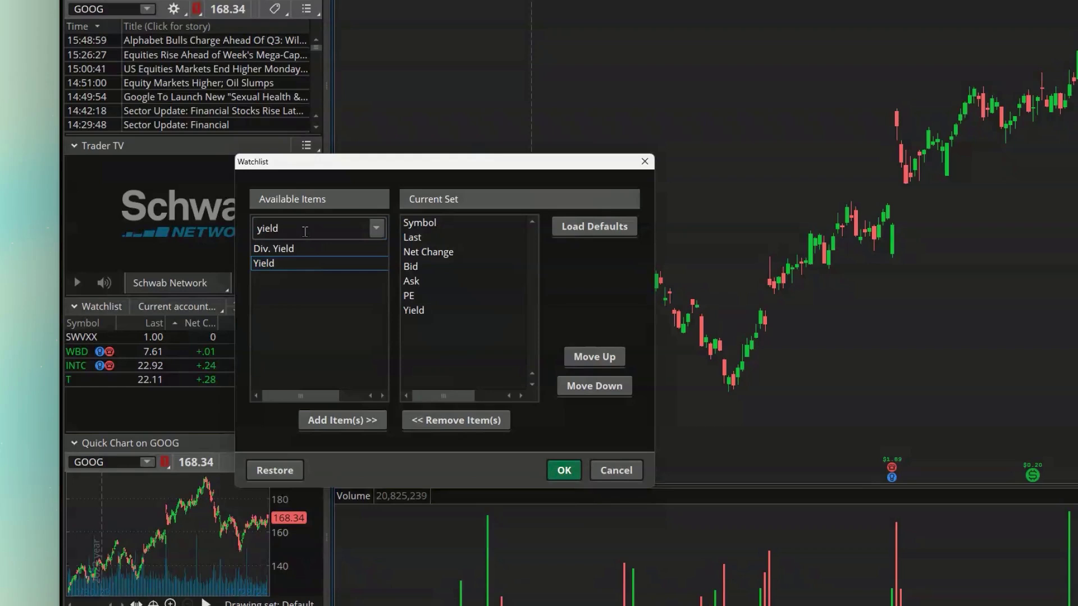
Step: Look up columns matching "iv" and add IV_Percentile to the watchlist's current column set
double_click(304, 231)
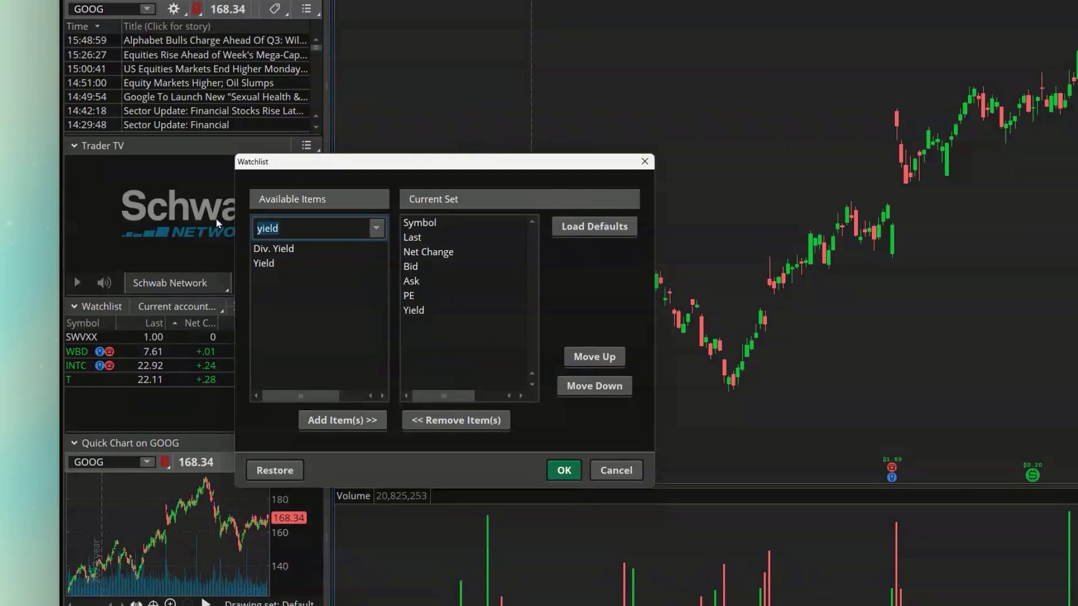
key(BackSpace)
text(iv)
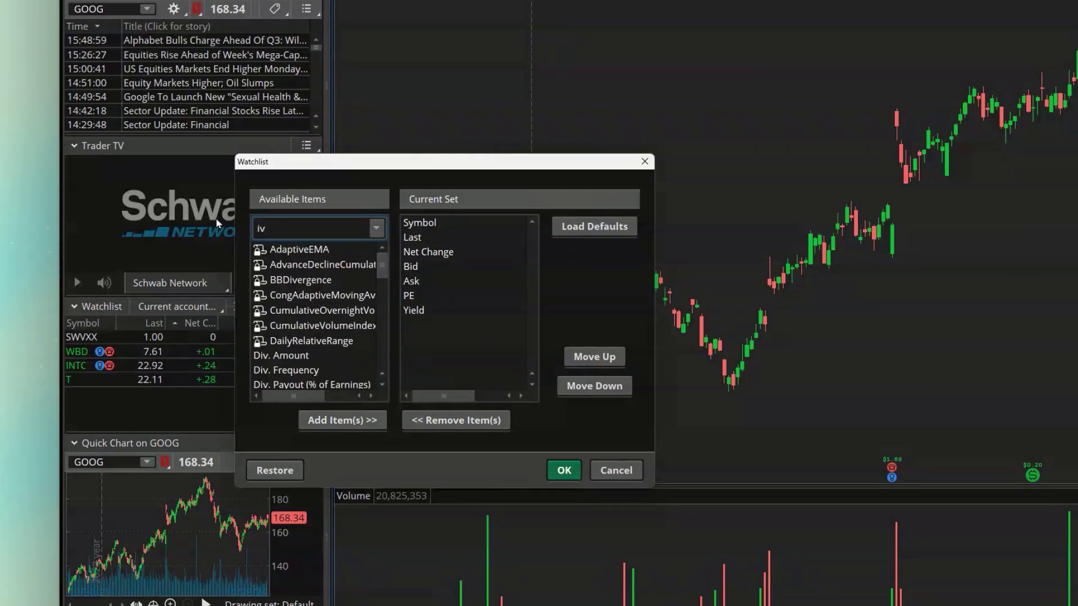
scroll(334, 301, down, 3)
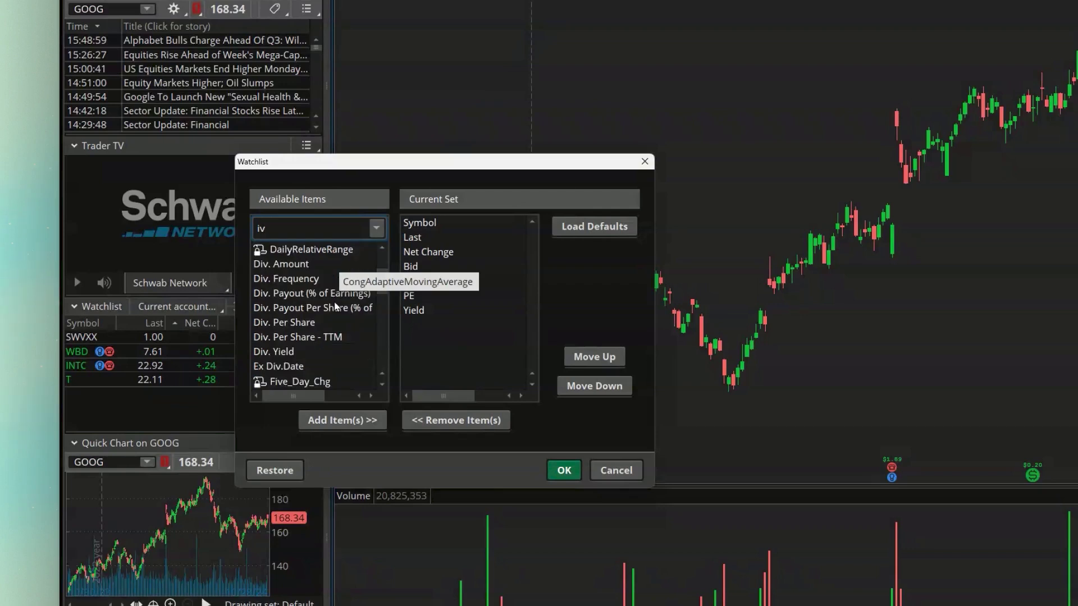
scroll(336, 303, down, 1)
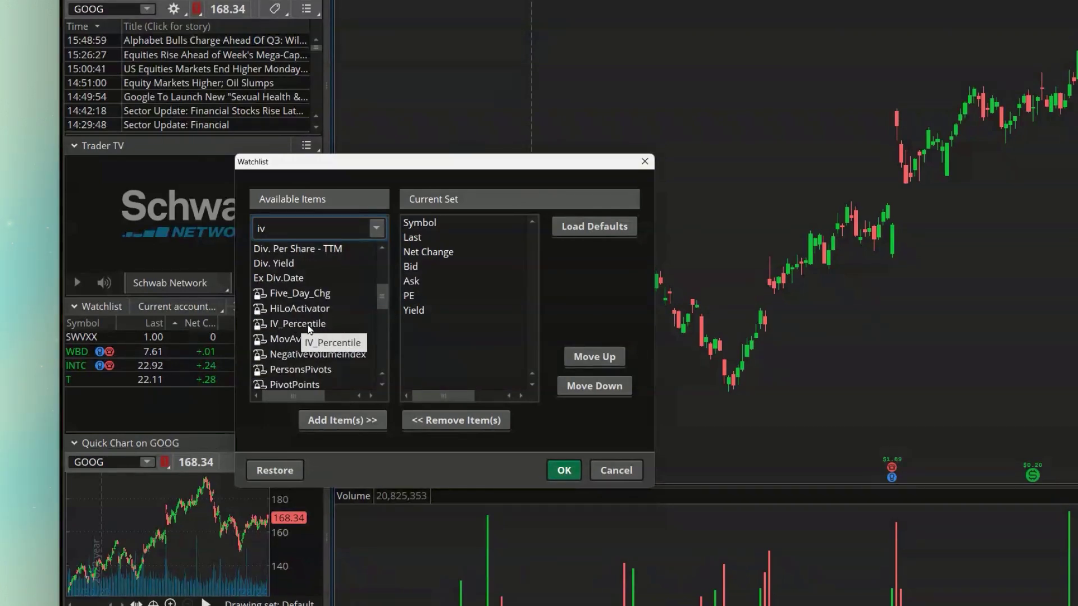
click(302, 326)
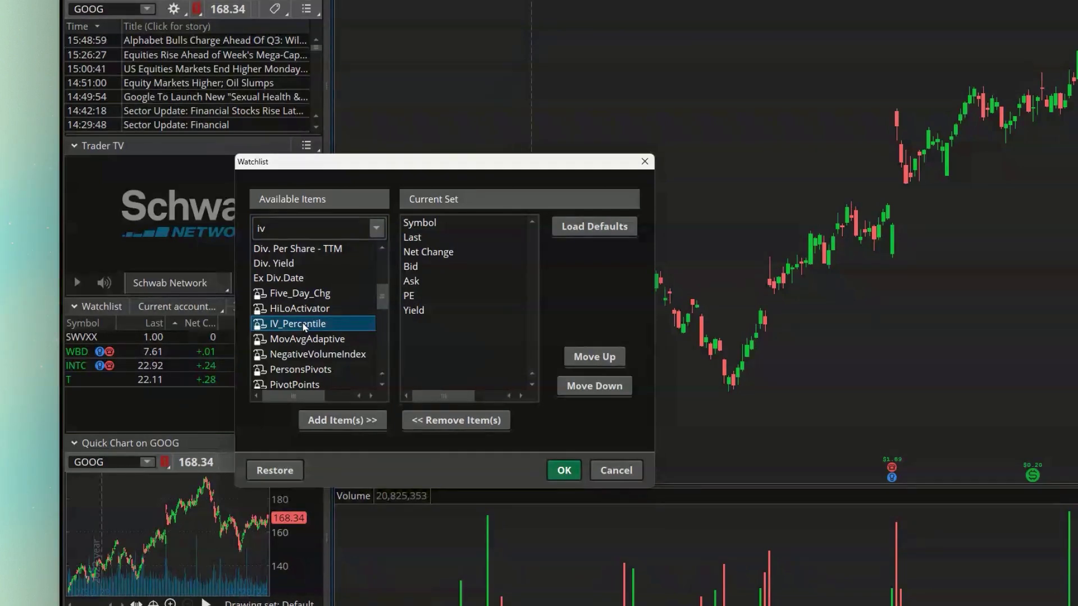
click(339, 422)
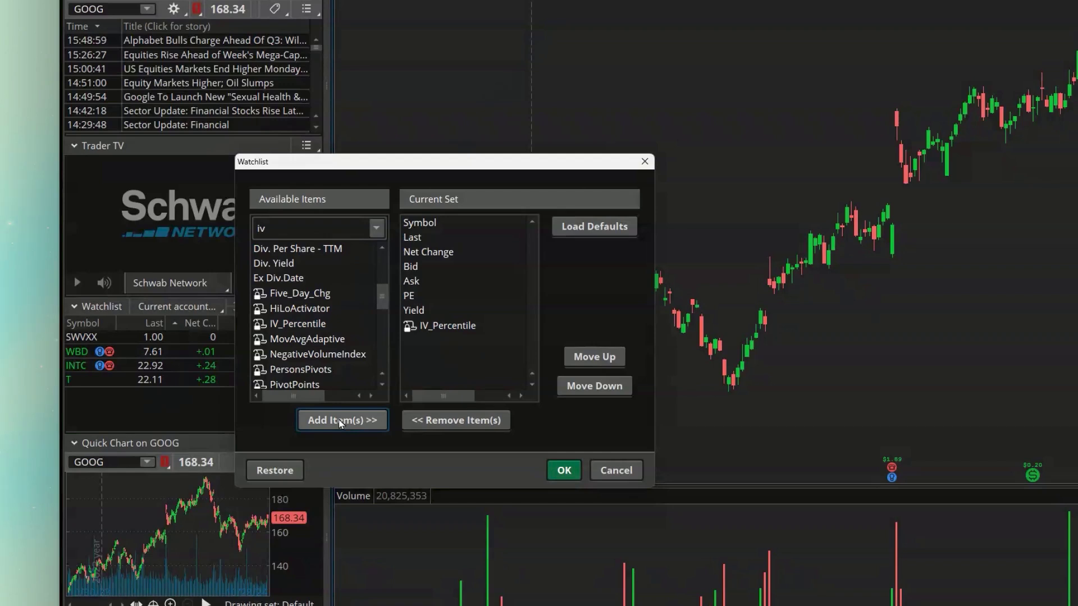
Step: Remove the Bid and Ask columns from the watchlist's current set, apply the set, and widen the gadget sidebar
click(420, 267)
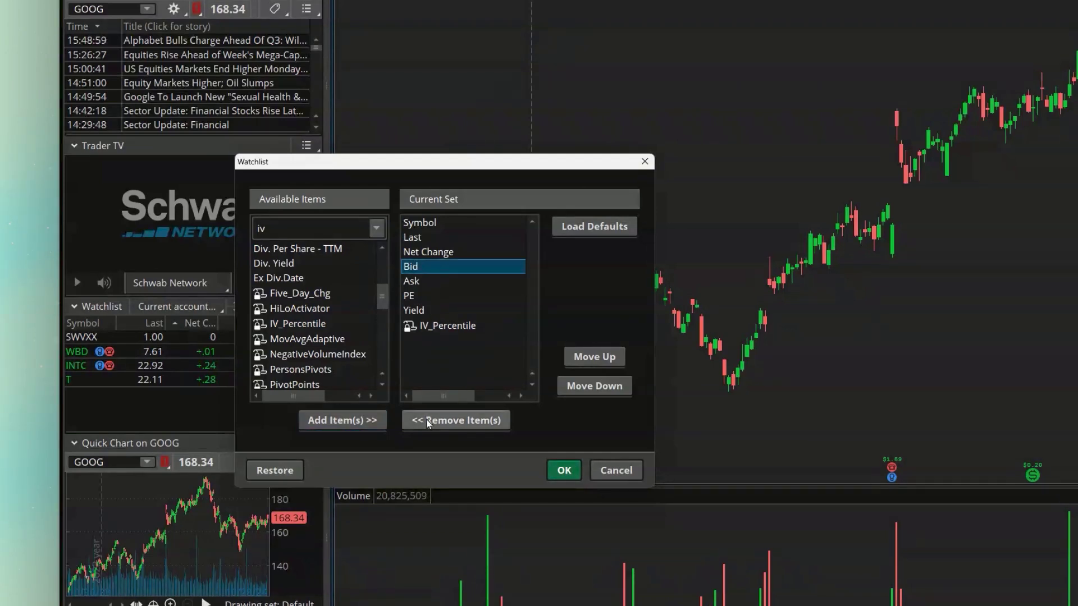
click(455, 420)
click(454, 421)
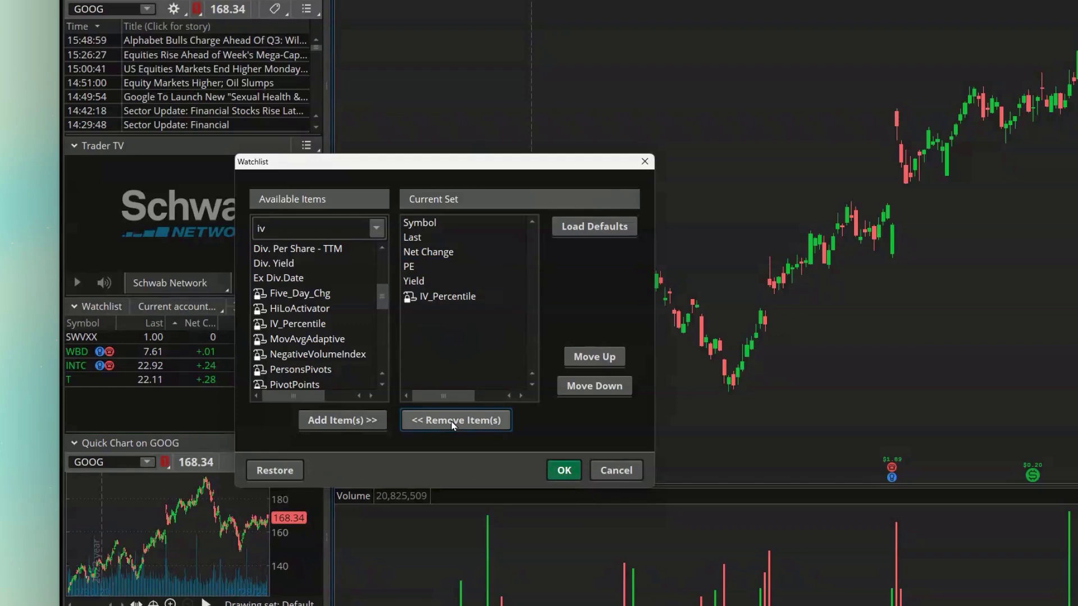
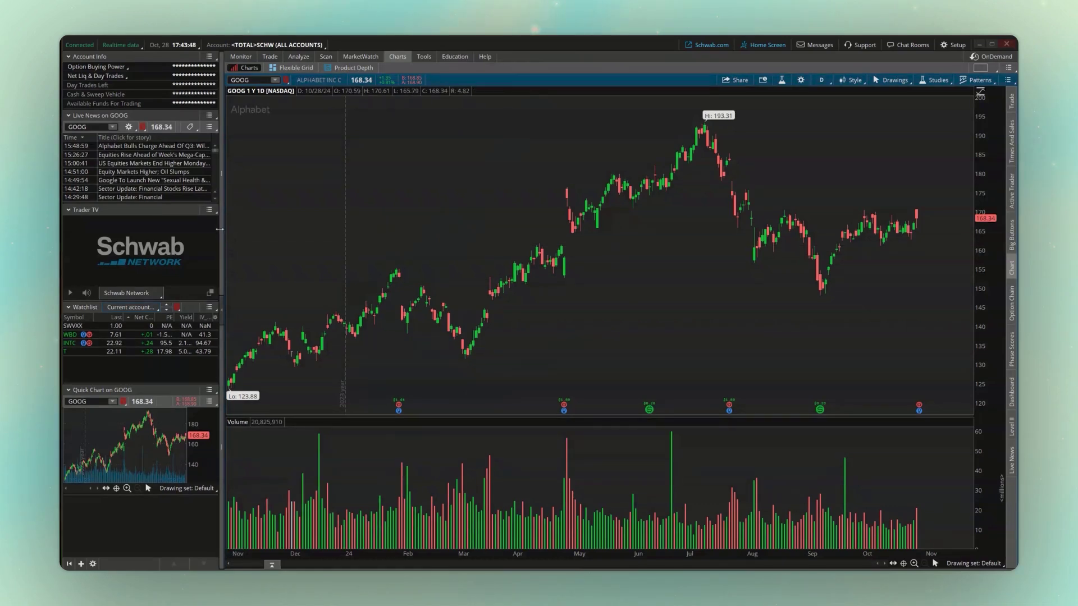
drag(219, 231, 263, 235)
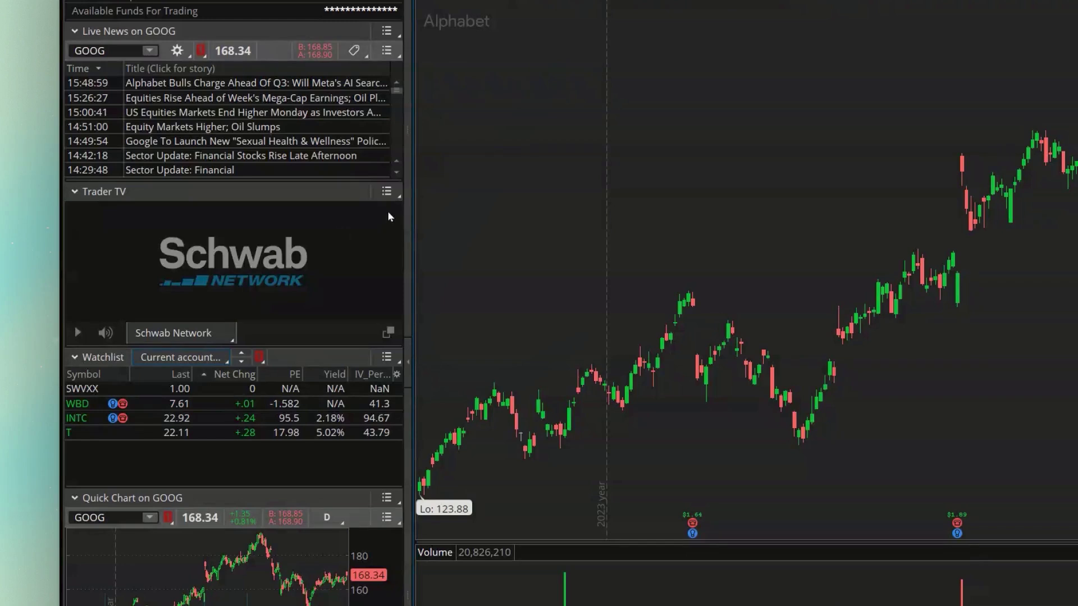
Step: Replace the Trader TV gadget with a second Watchlist gadget
click(387, 191)
click(385, 242)
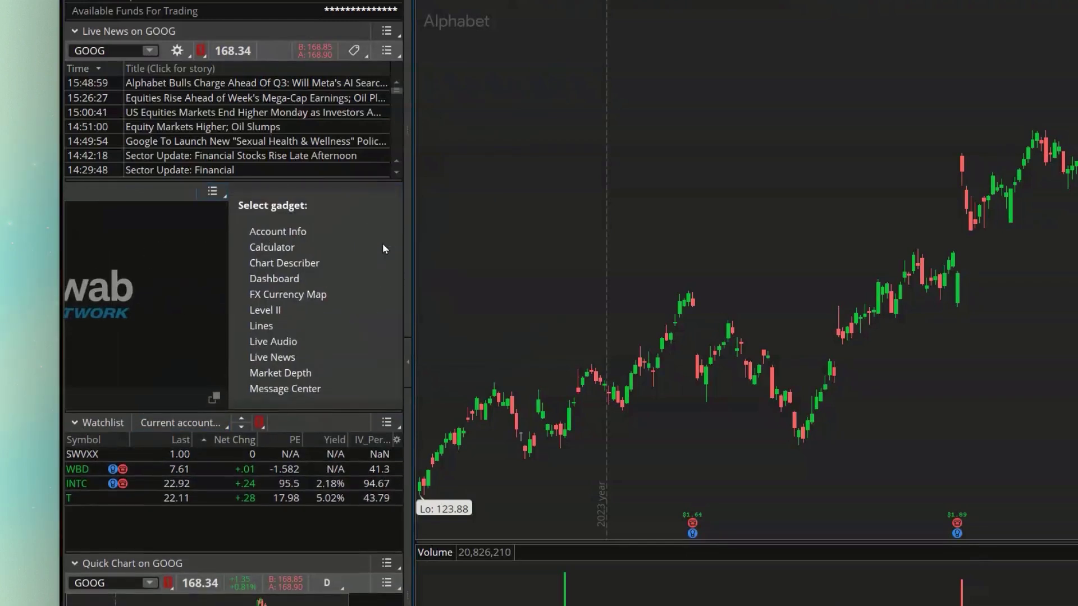
click(281, 449)
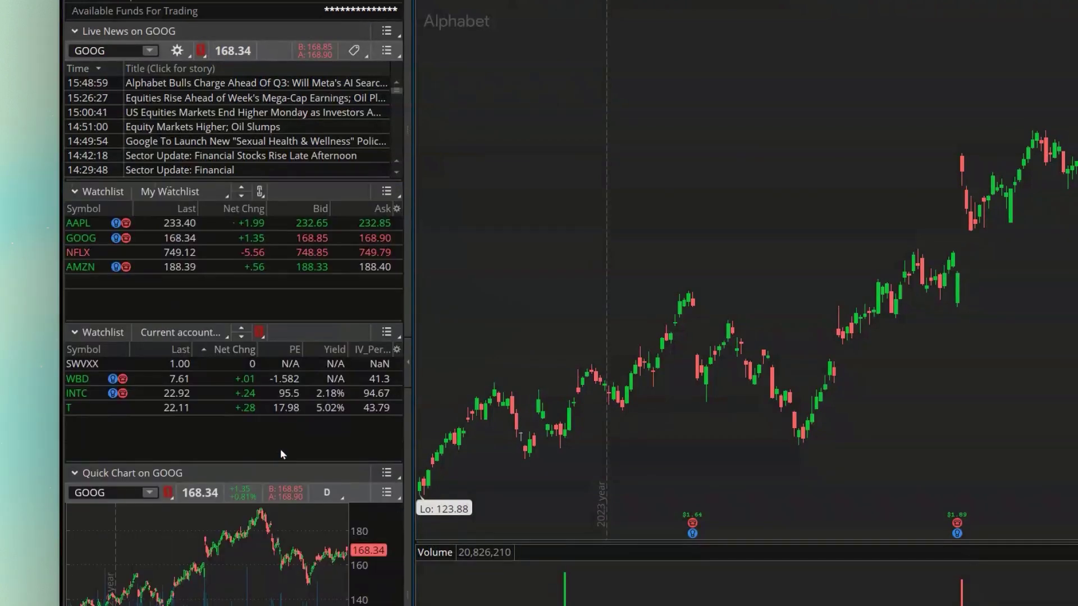
Step: Create and save a new empty watchlist named Index in the new Watchlist gadget
click(192, 192)
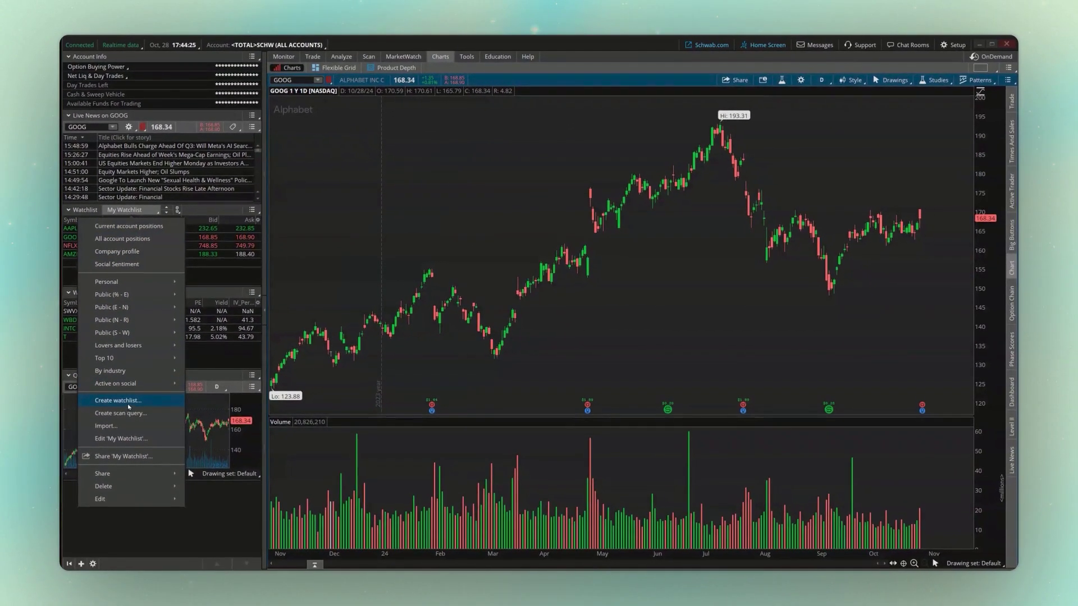
click(129, 402)
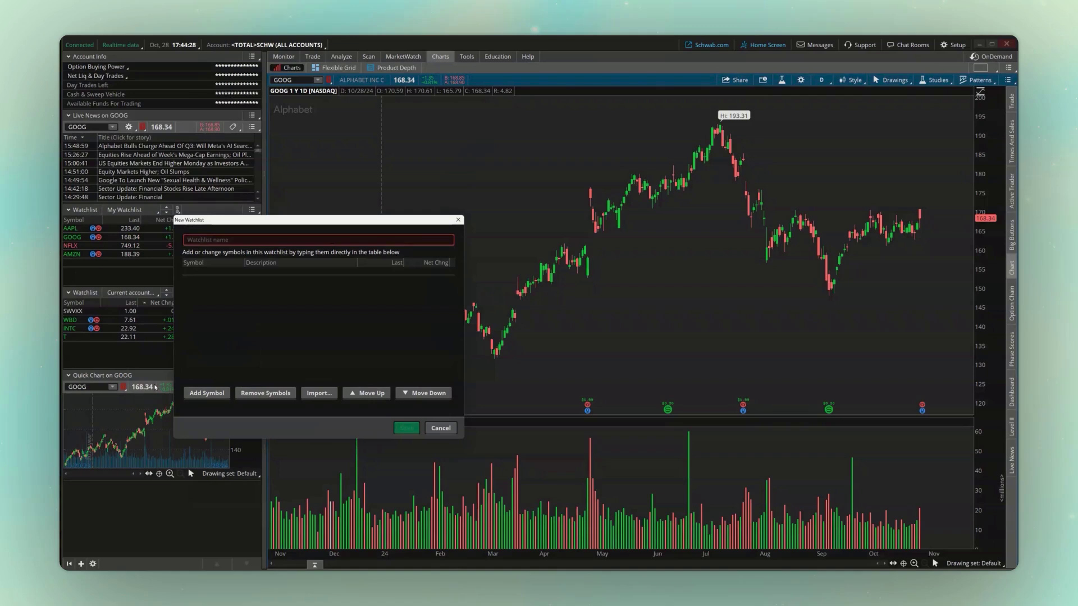
click(229, 238)
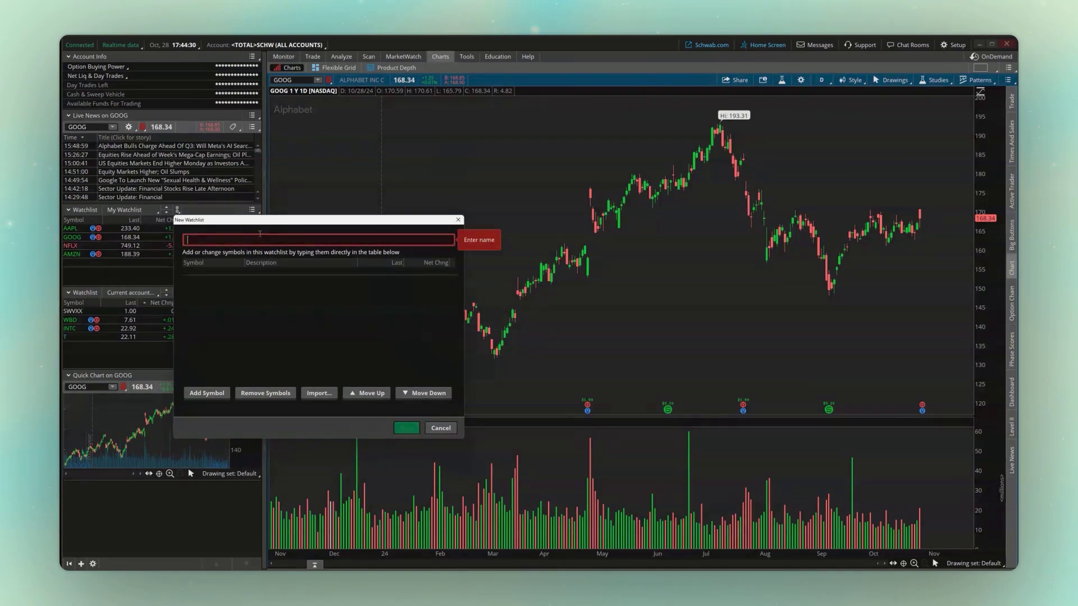
text(Index)
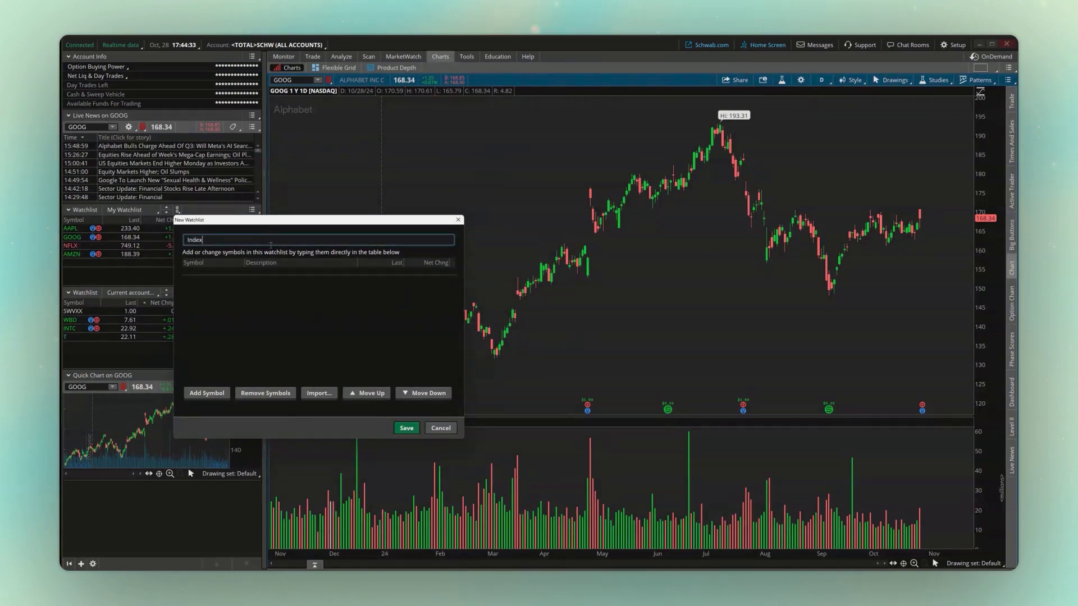
click(407, 428)
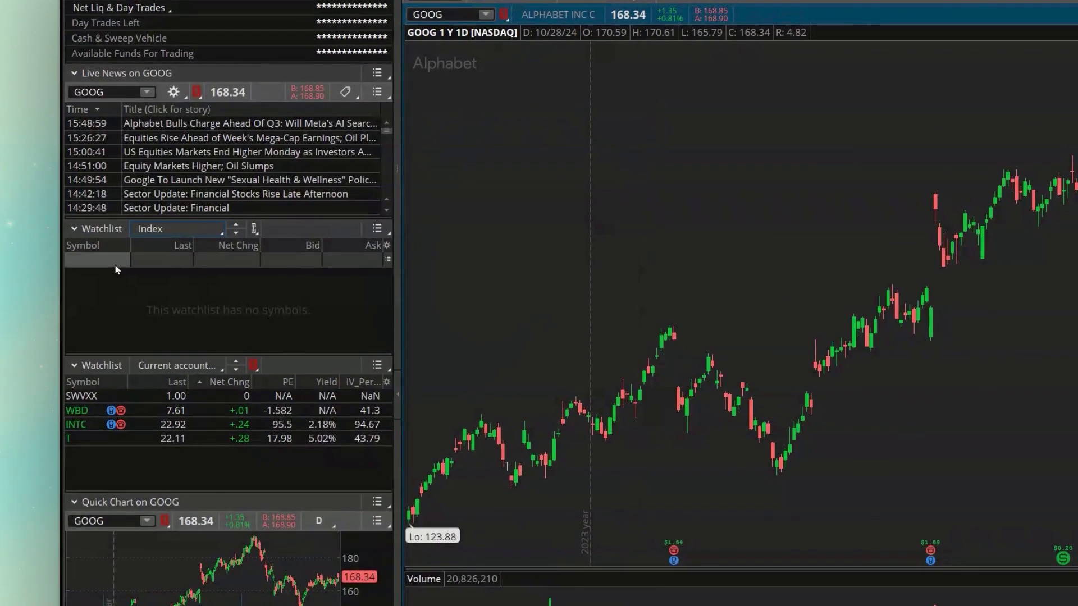
Step: Enter SPY in the first row of the Index watchlist and replace it with SPX
click(153, 259)
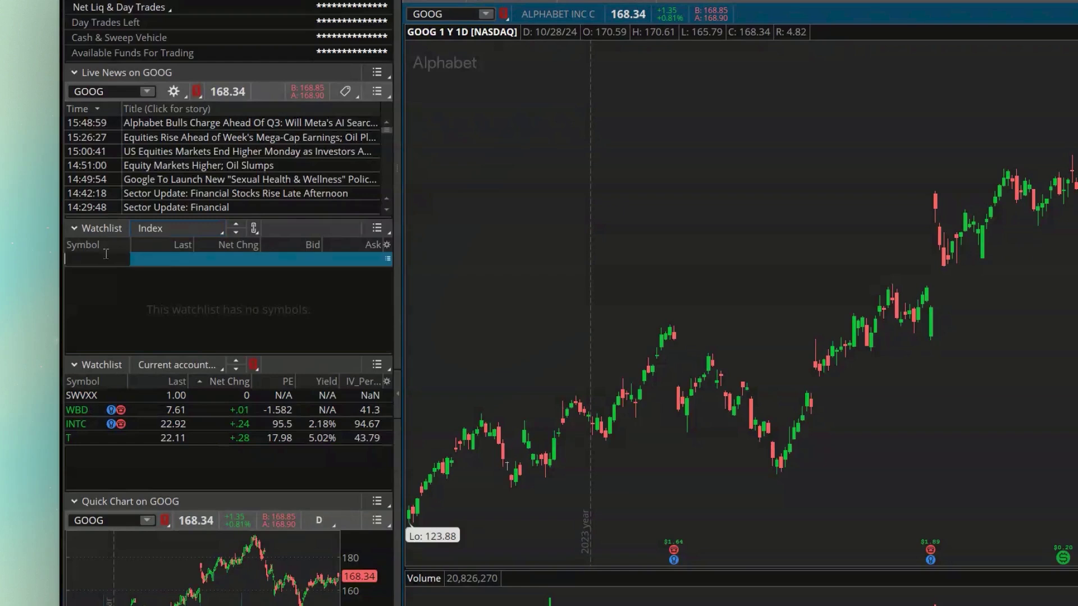
text(SPY)
key(Return)
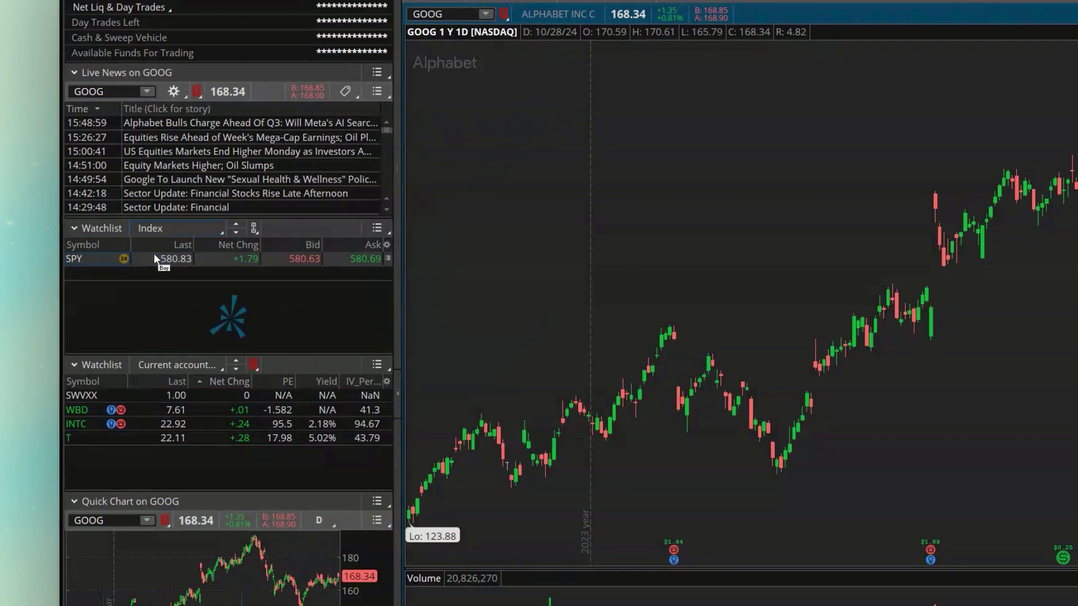
click(98, 275)
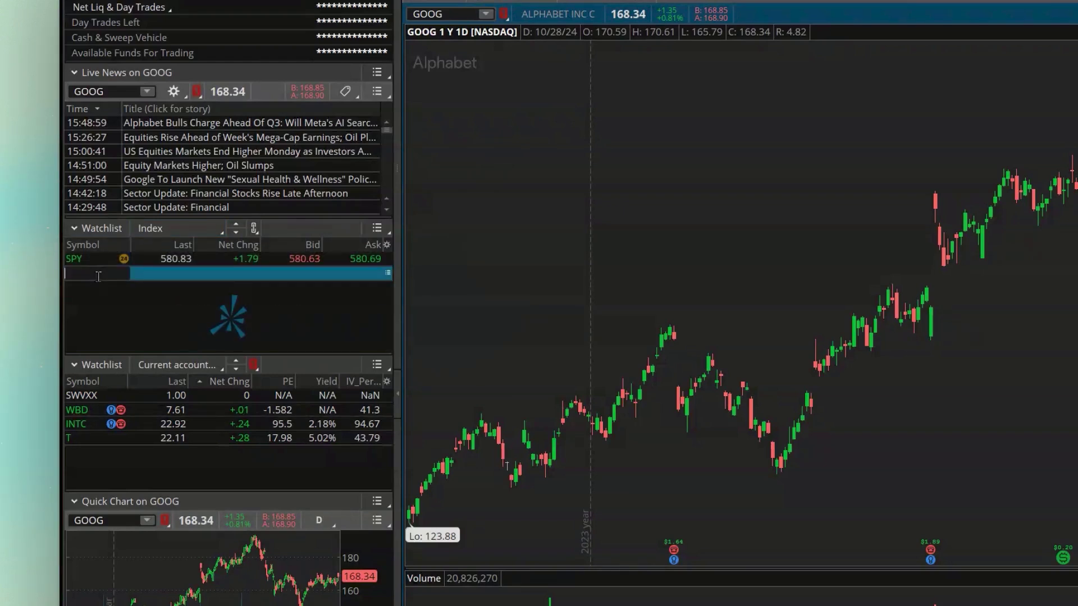
click(99, 259)
key(BackSpace)
key(BackSpace)
text(PX)
key(Return)
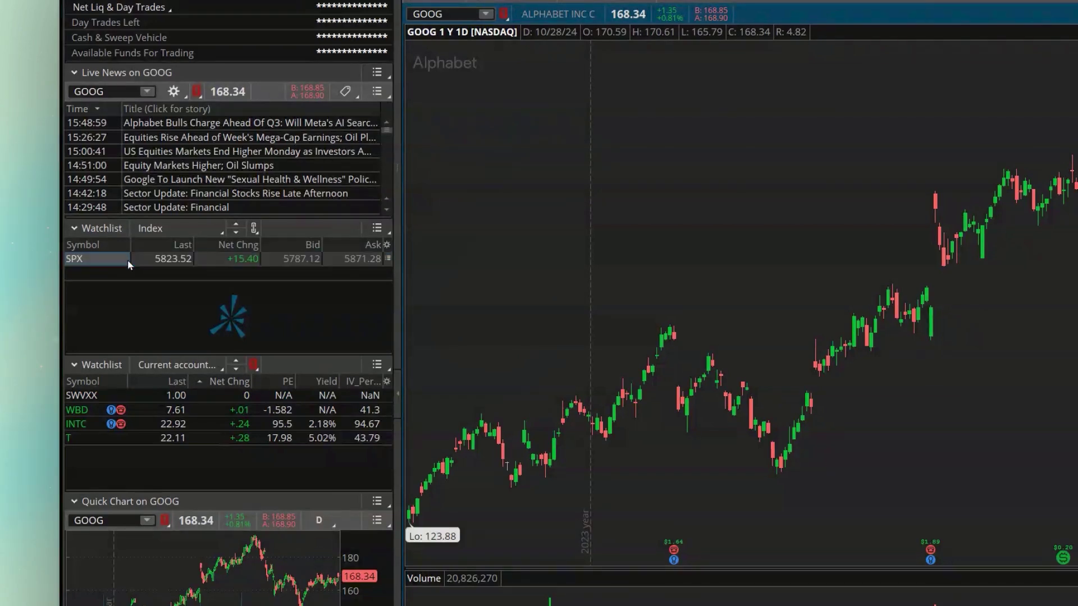
Step: Add the symbols /ES, NDX and /NQ to the Index watchlist below SPX
click(106, 269)
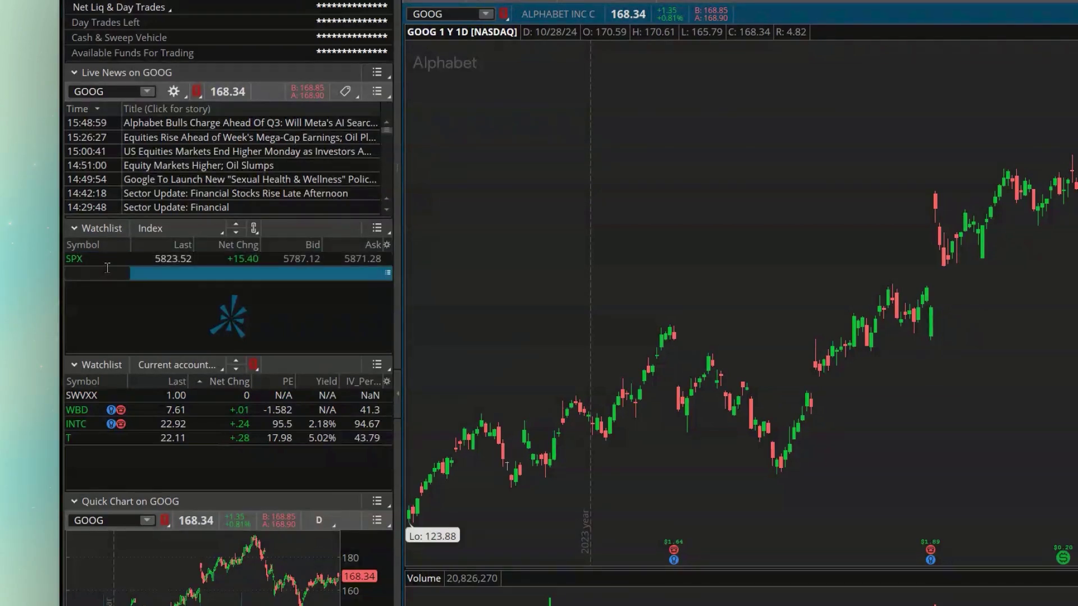
text(/ES[Z24)
key(Return)
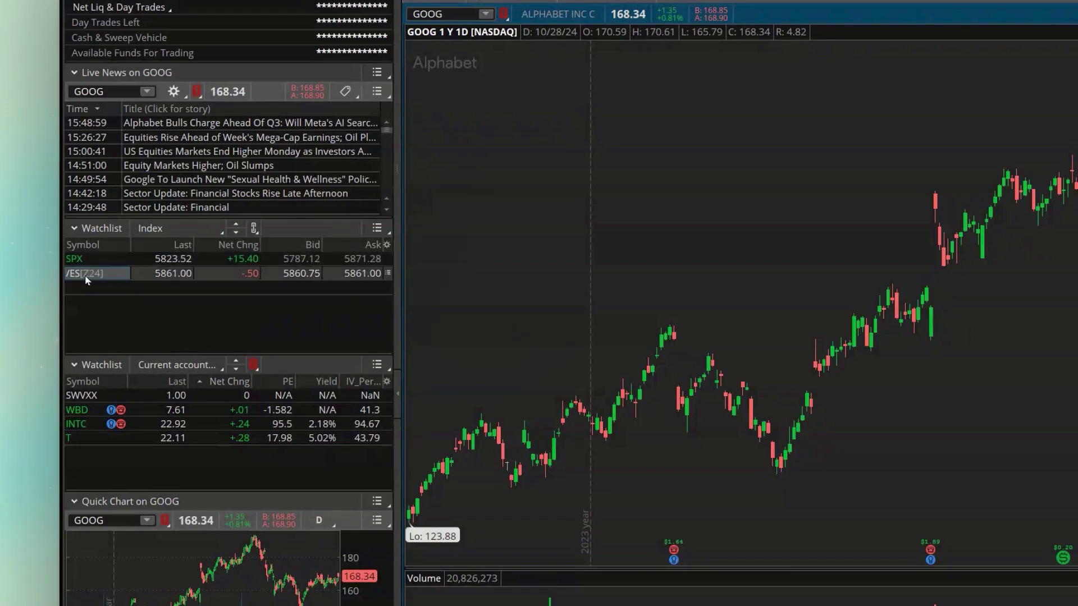
click(89, 289)
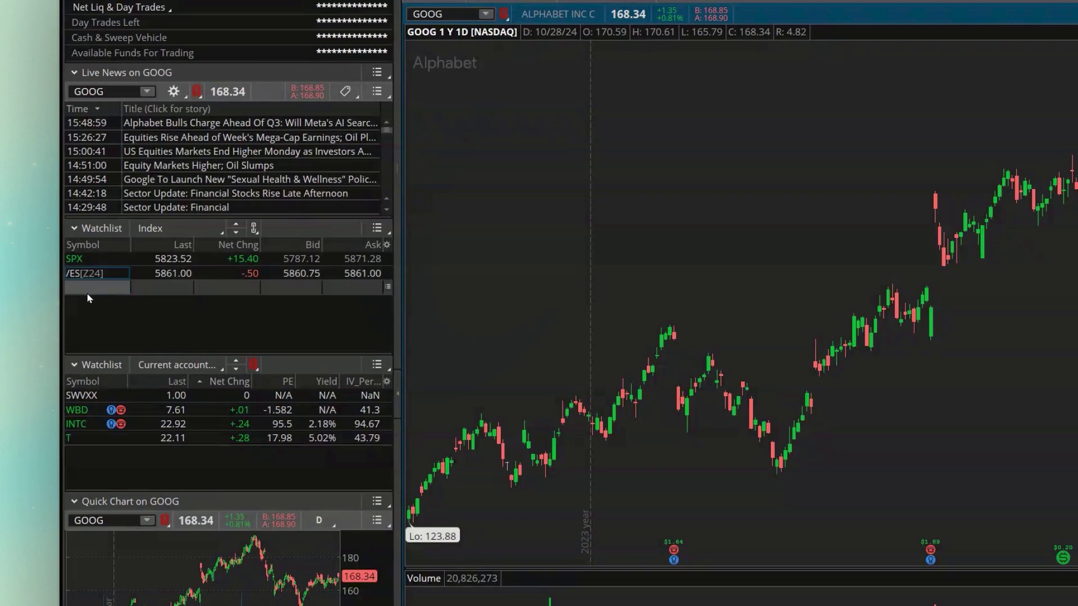
text(NDX)
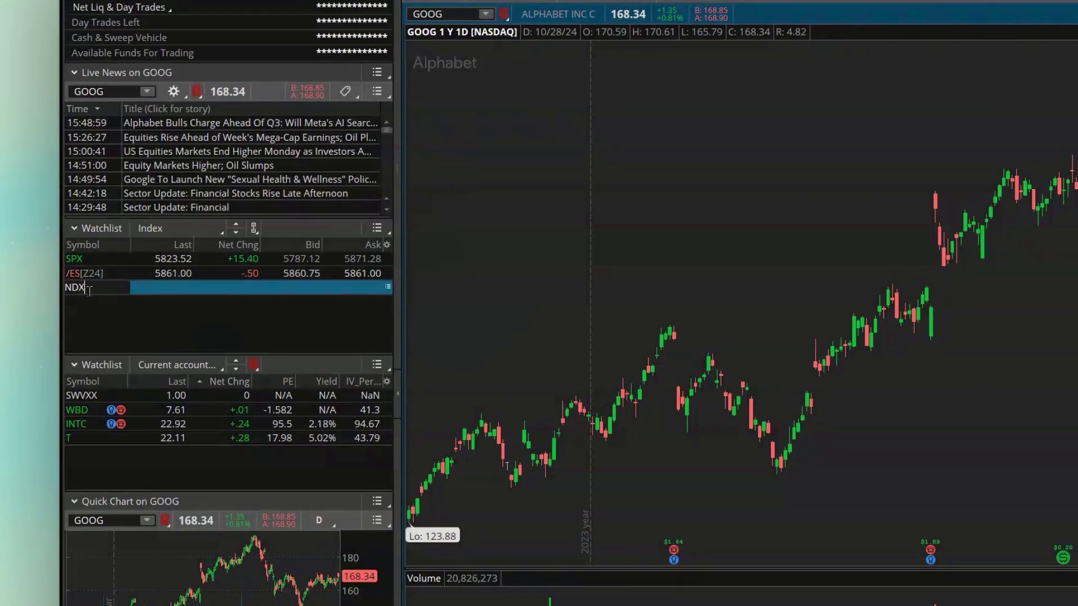
key(Return)
click(88, 297)
text(/NQ)
key(Return)
Step: Add $DJI and /YM as the last two symbols of the Index watchlist
click(85, 309)
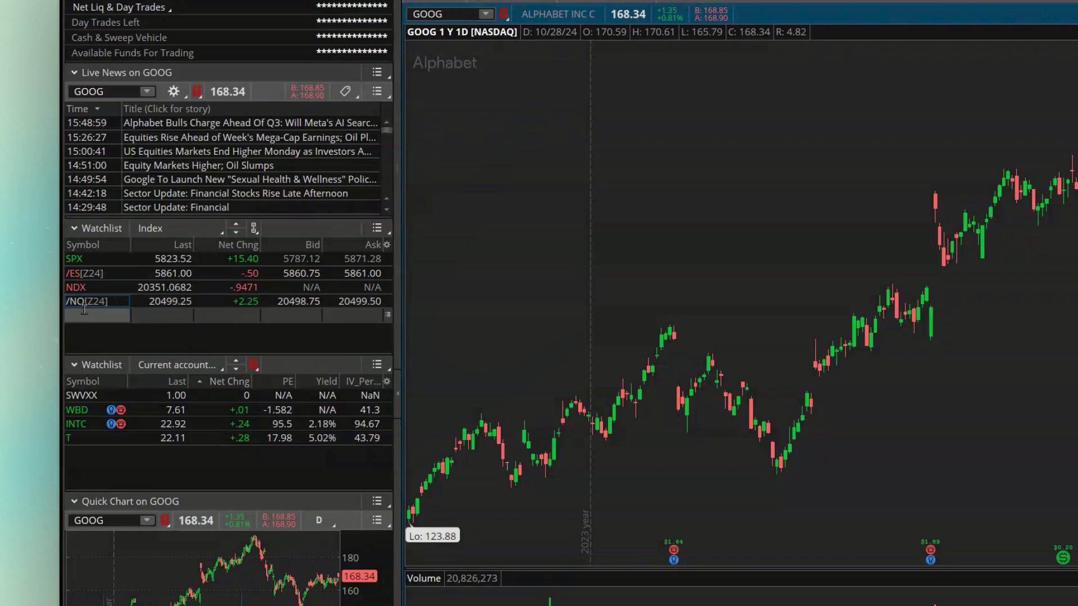
text($DJI)
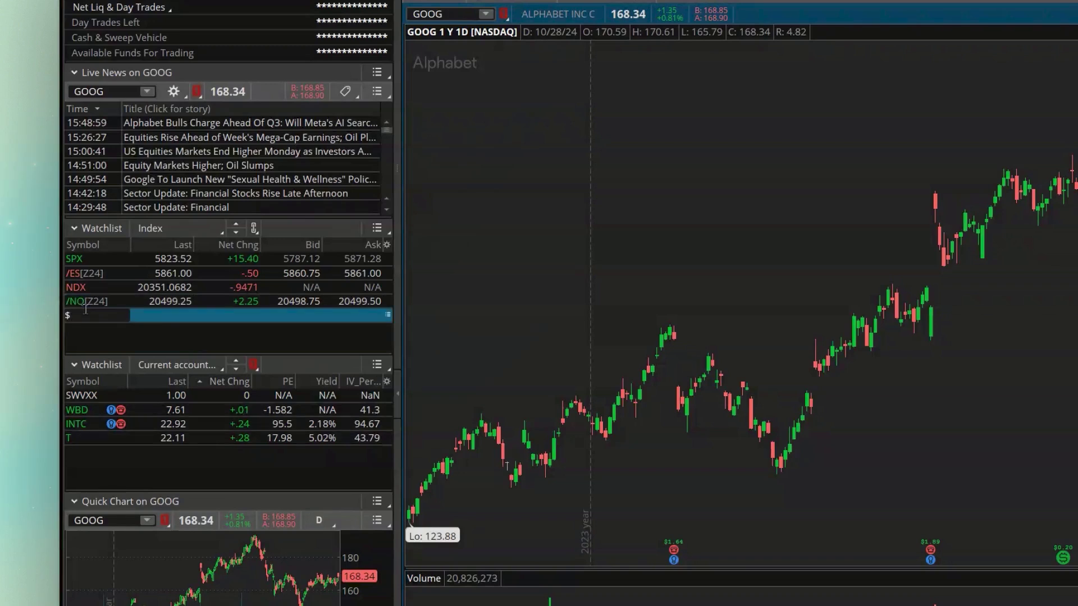
key(Return)
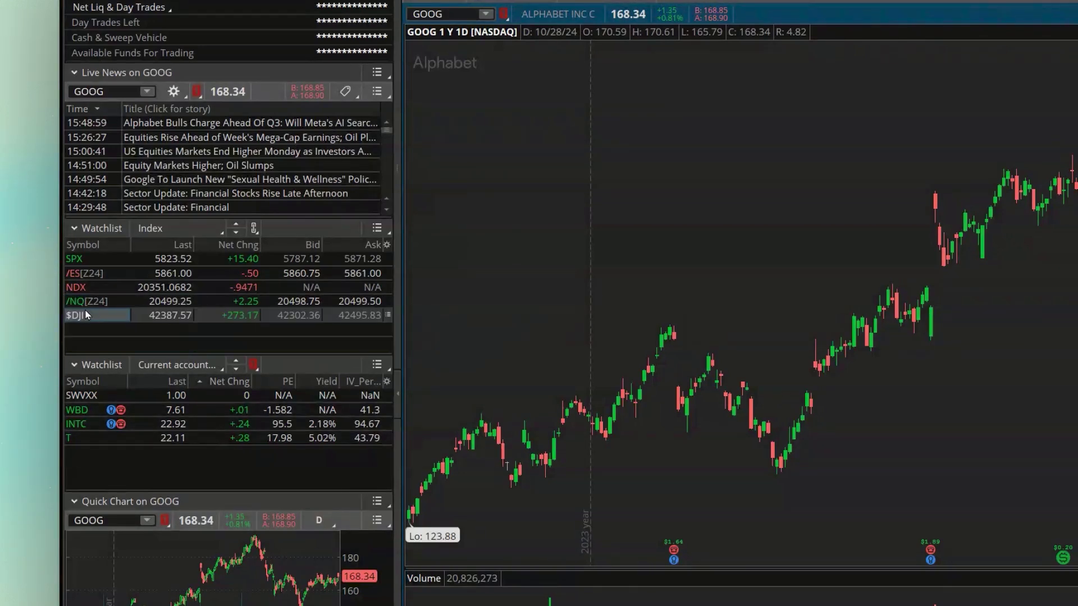
click(83, 324)
text(/YM)
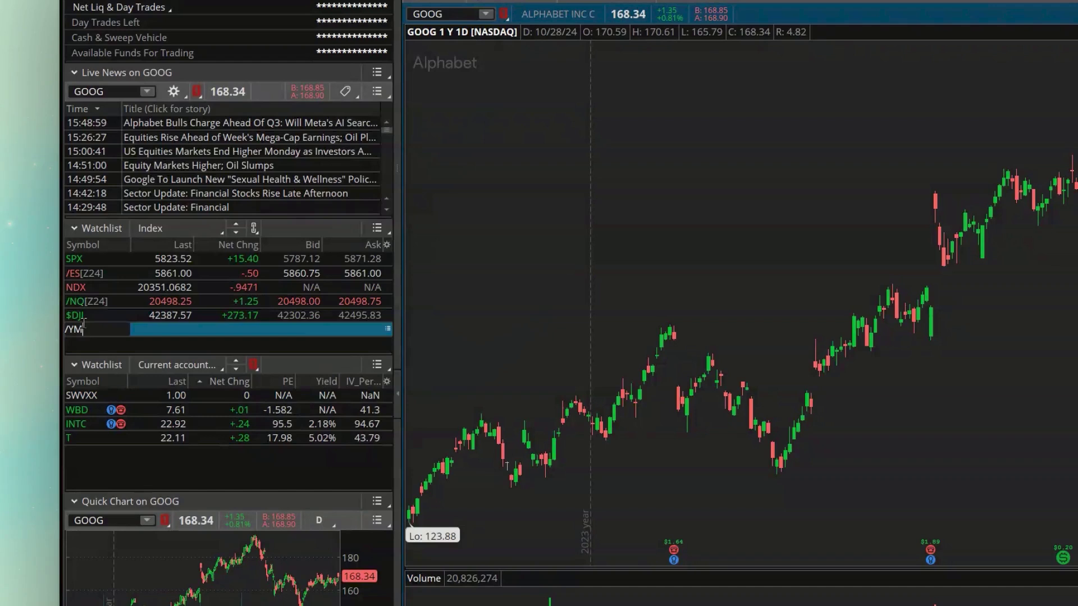
key(Return)
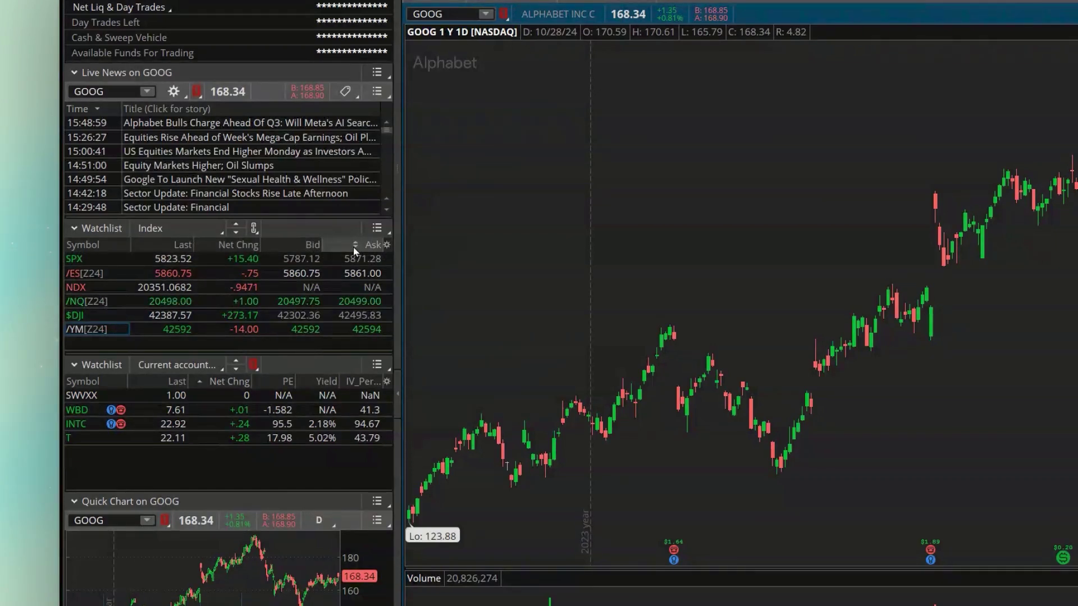
Step: Customize the Index watchlist's columns by removing Bid and Ask from the current set
click(386, 245)
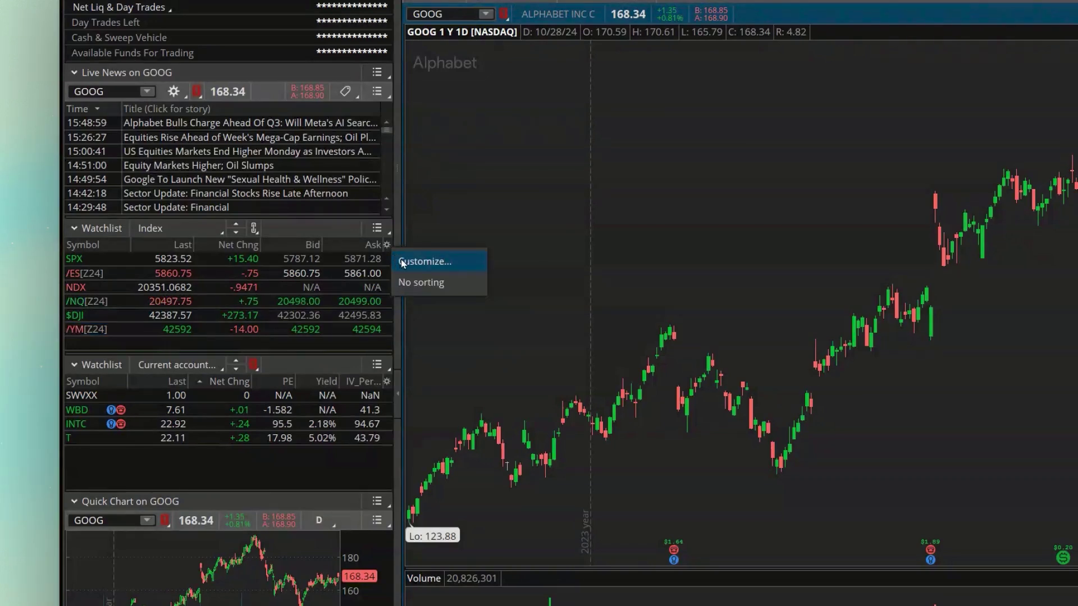
click(401, 262)
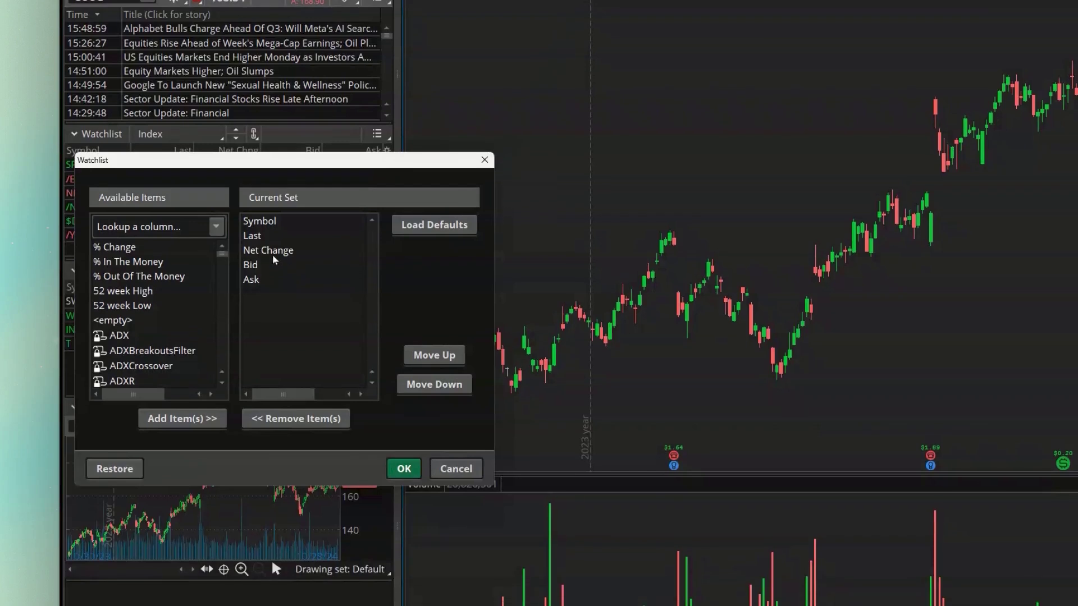
click(251, 360)
click(296, 513)
click(275, 244)
click(288, 400)
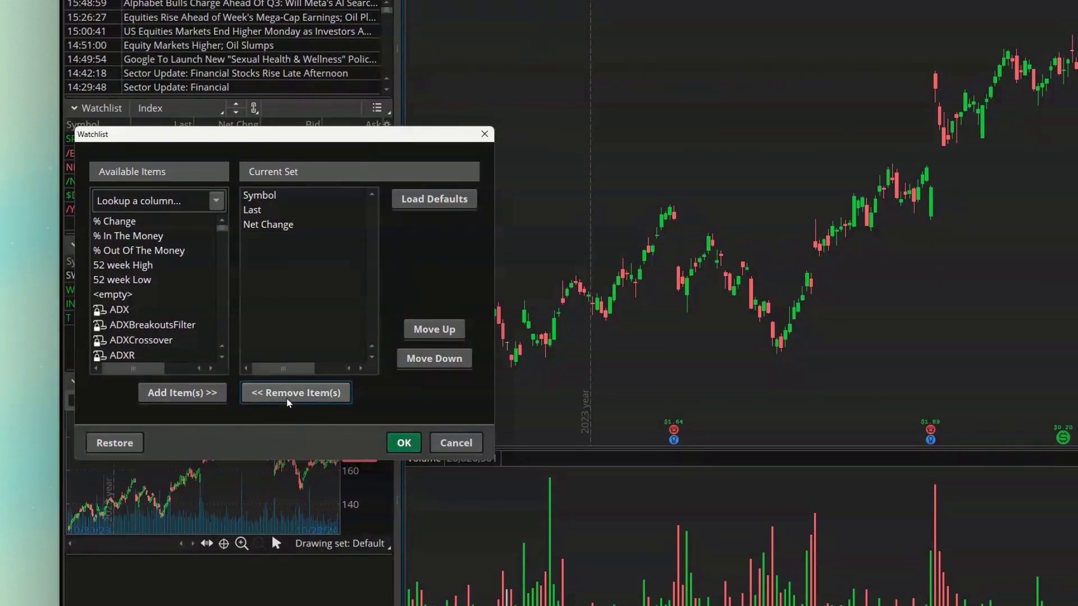
Step: Add the % Change column to the Index watchlist's current set and apply the set
click(127, 224)
click(187, 393)
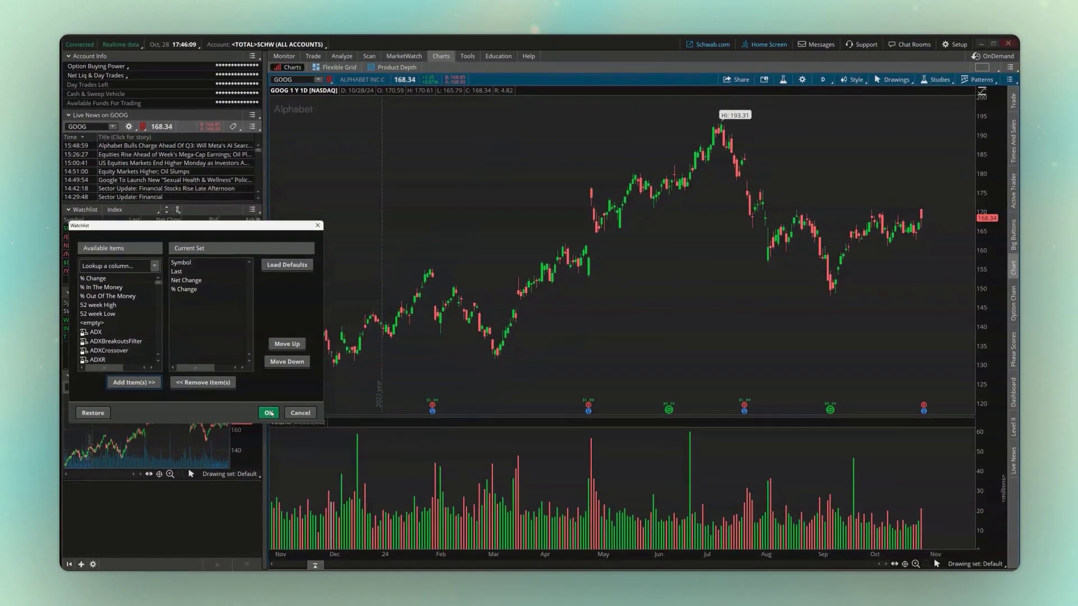
click(269, 412)
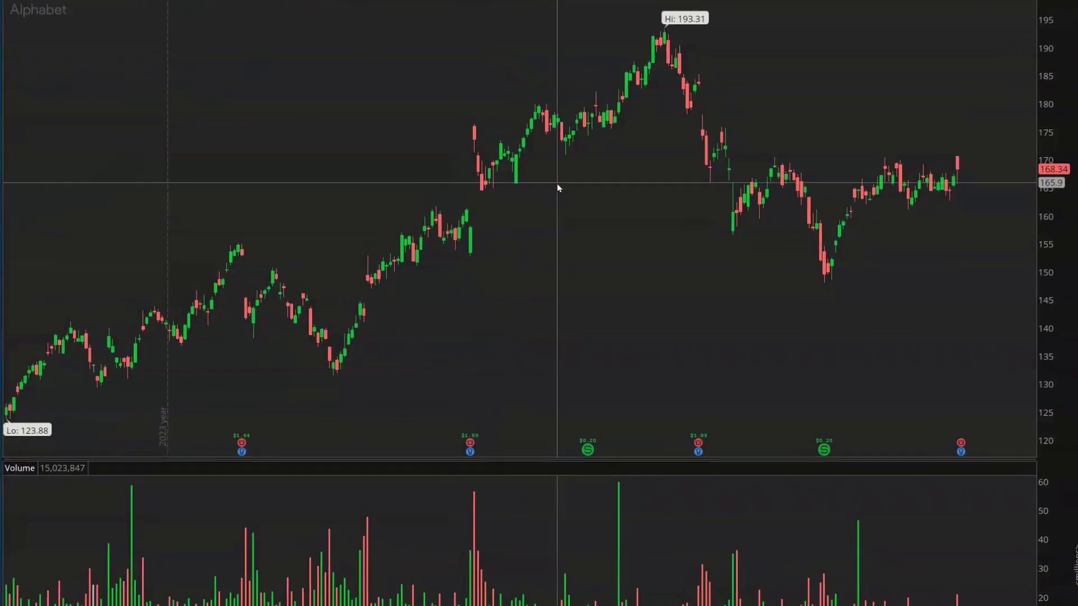
Step: Create a price alert from the GOOG chart for MARK at or above 180
right_click(652, 225)
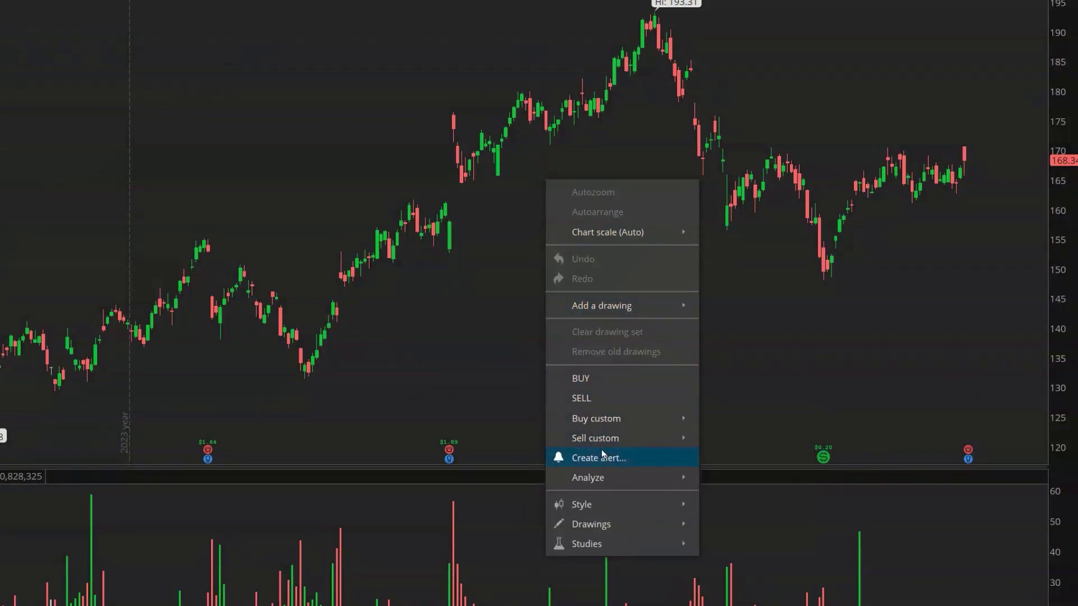
click(637, 462)
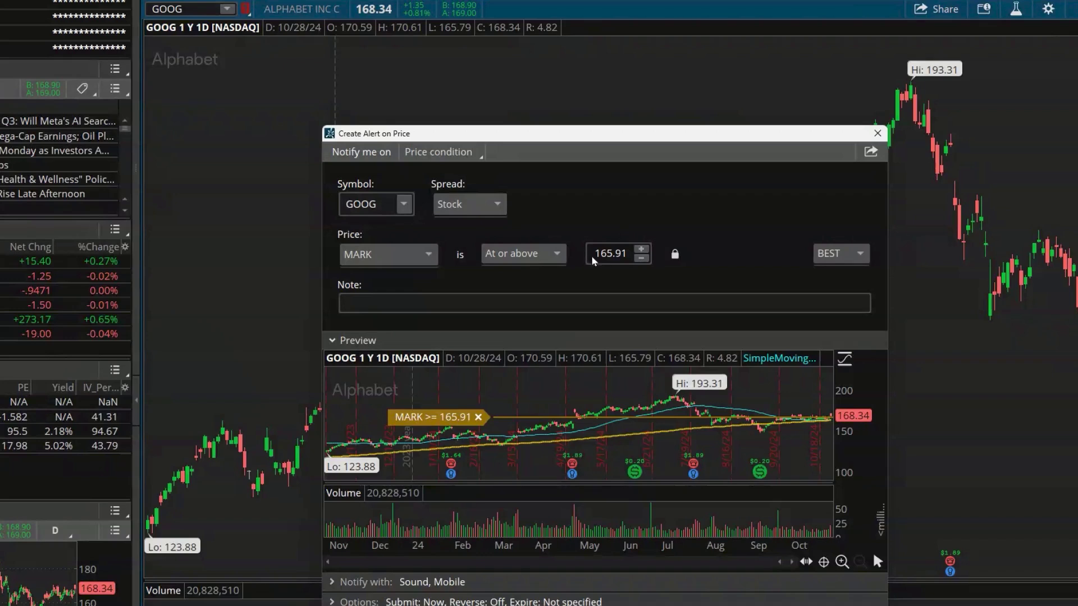
click(607, 250)
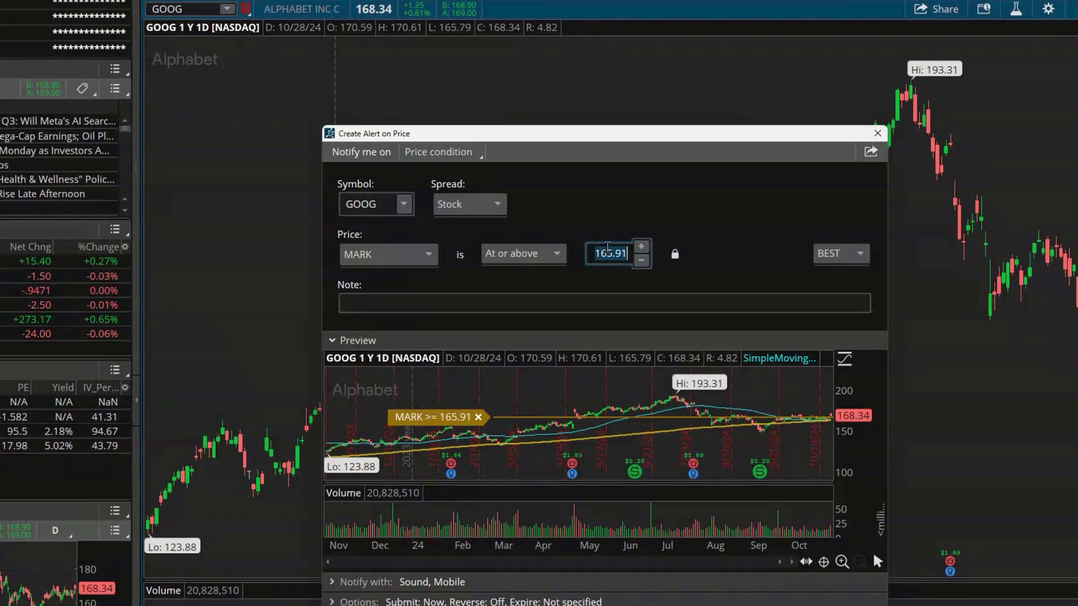
text(180)
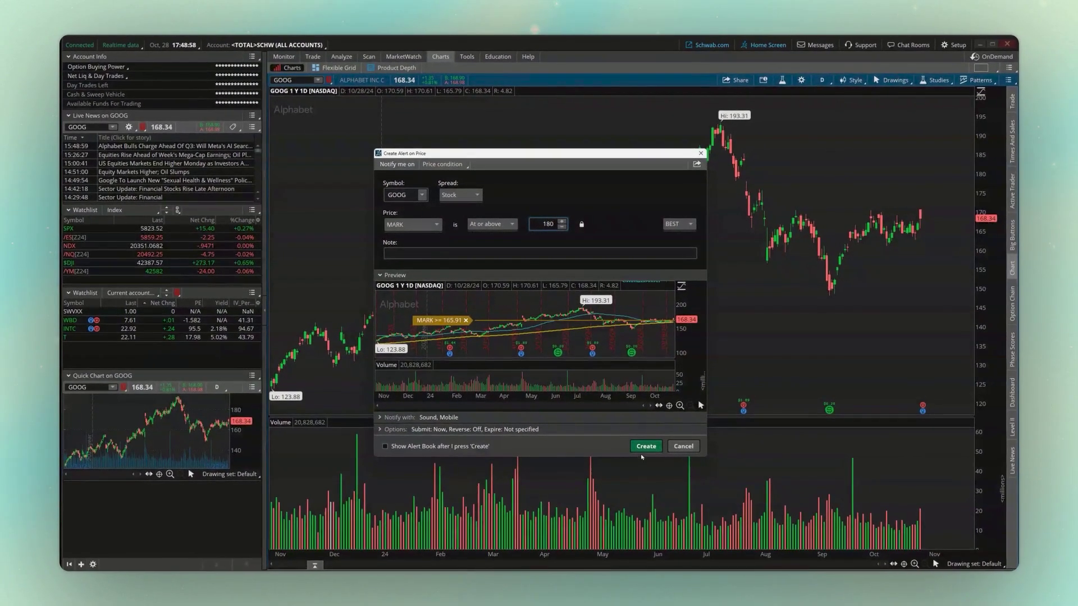
click(646, 446)
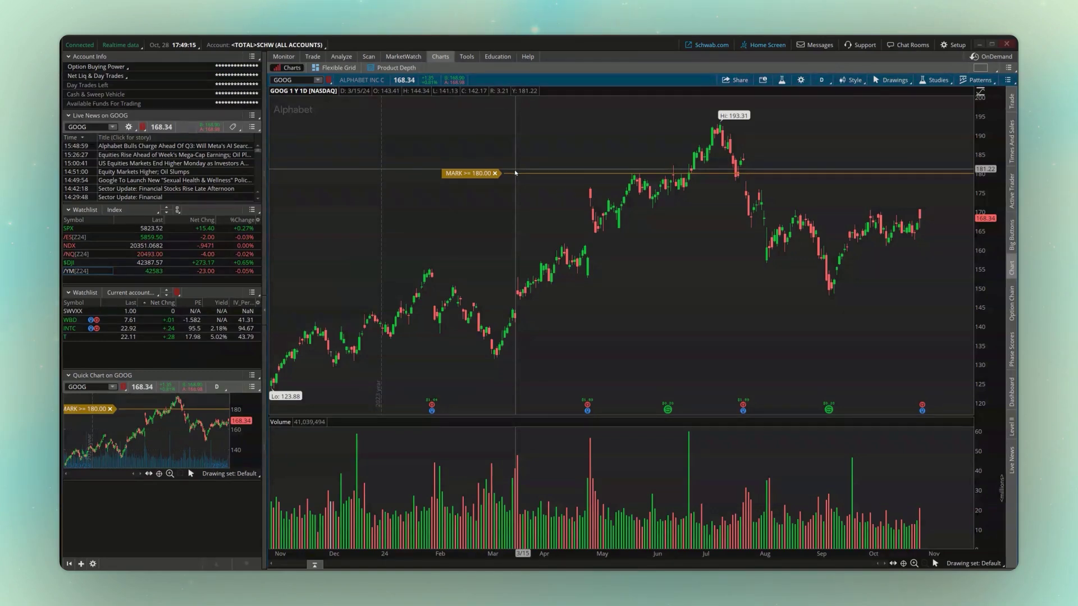
Step: Create a second GOOG price alert from the chart for MARK at or below 150
right_click(519, 226)
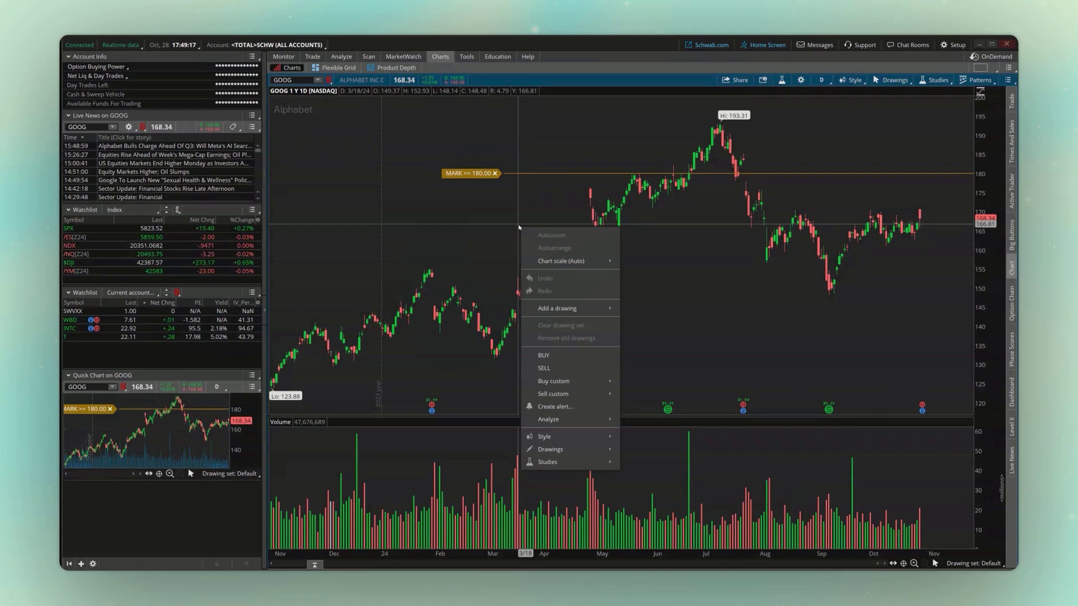
click(590, 412)
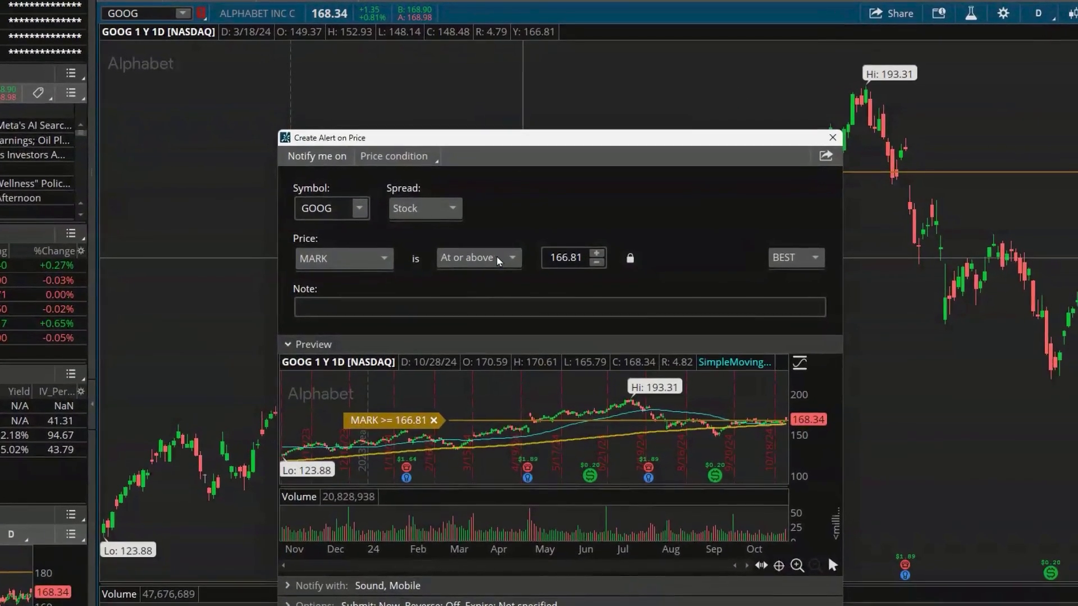
click(503, 225)
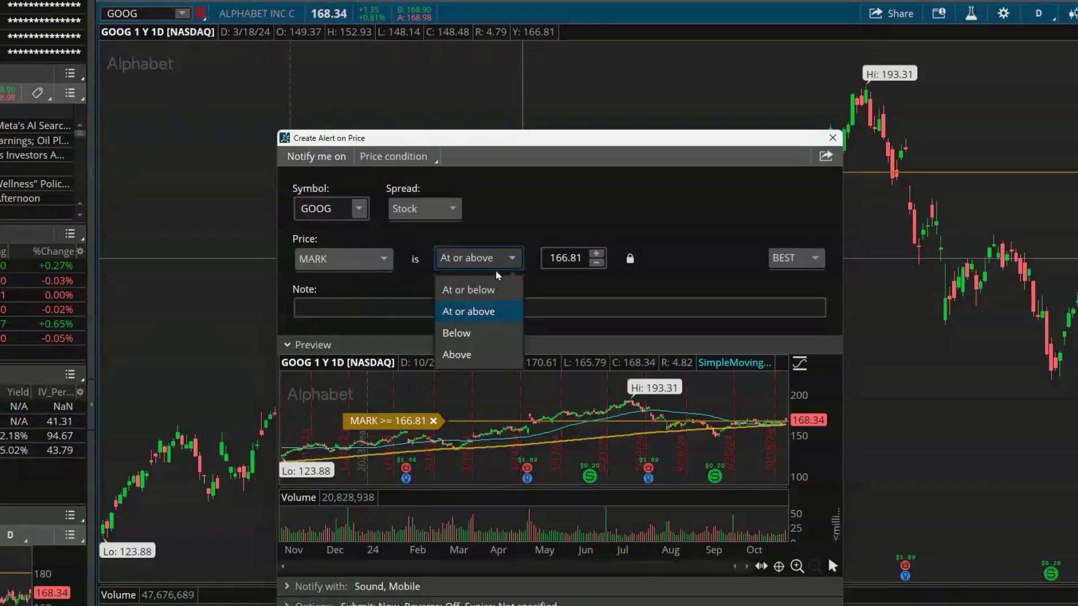
click(486, 292)
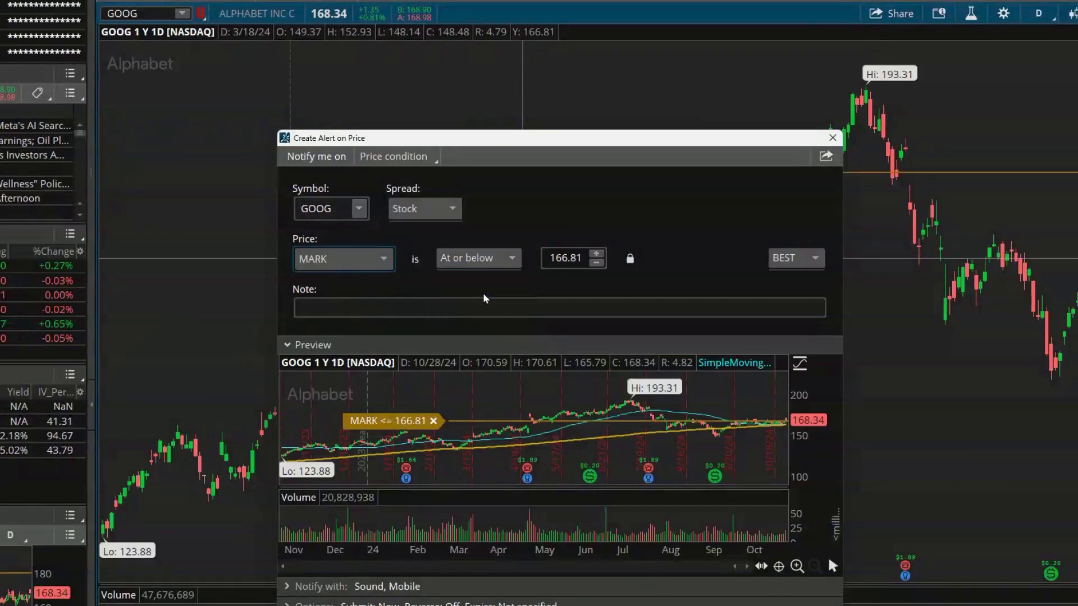
click(553, 257)
text(150)
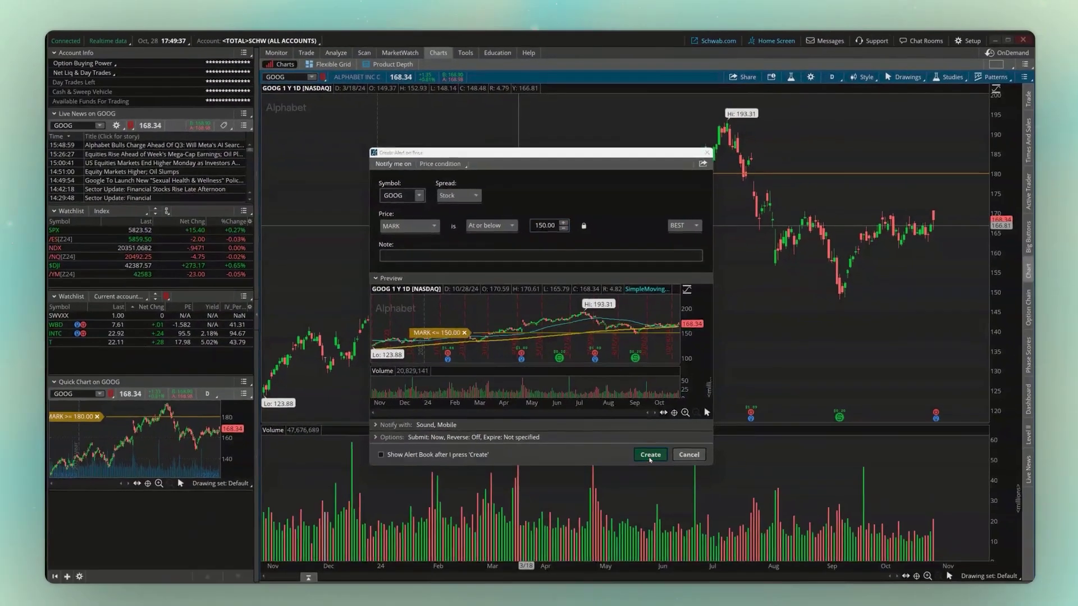
click(739, 605)
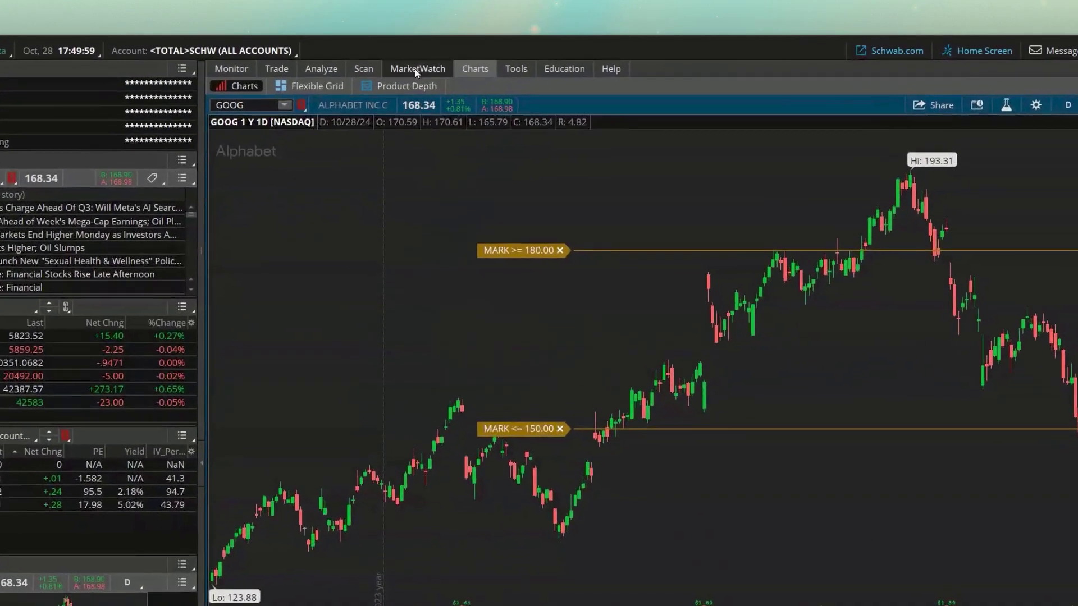
Step: Review the GOOG alerts in MarketWatch's Alert Book with the Trigger column widened, check the options for the 180 alert, and return to the chart
click(402, 57)
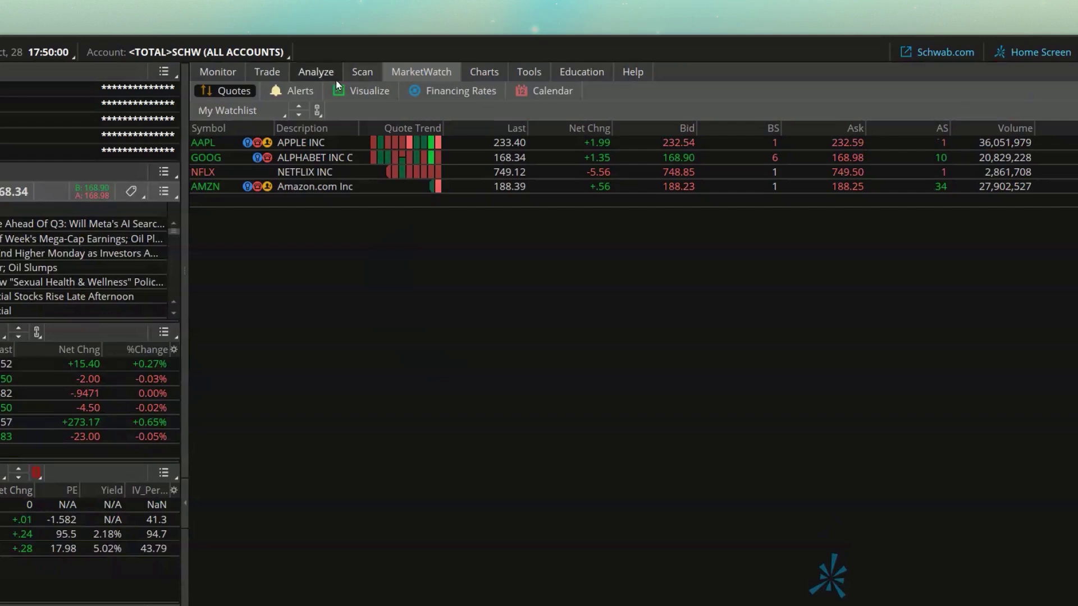
click(302, 91)
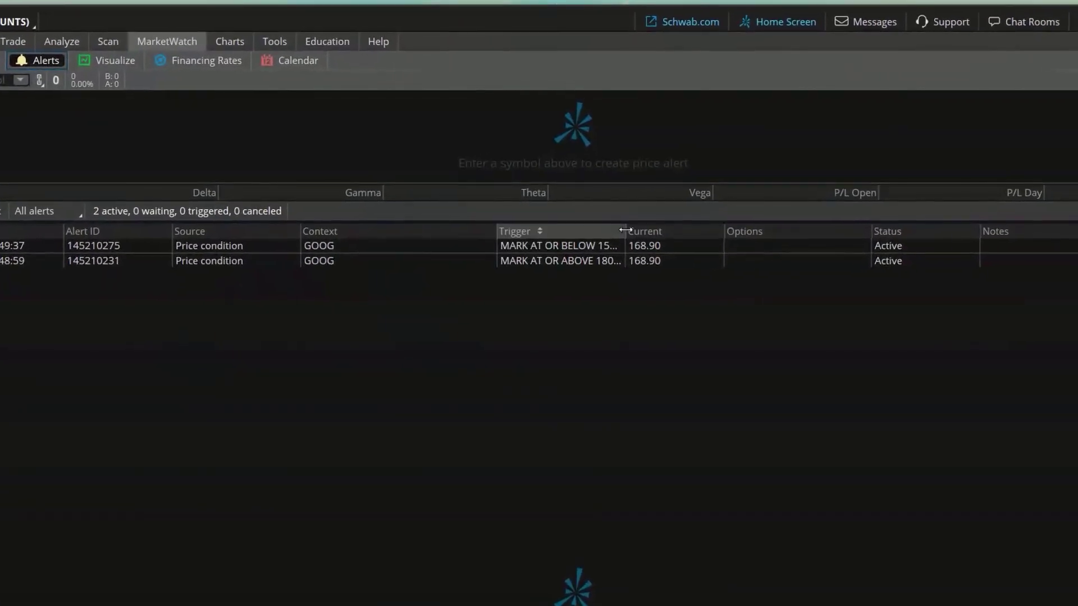
double_click(625, 230)
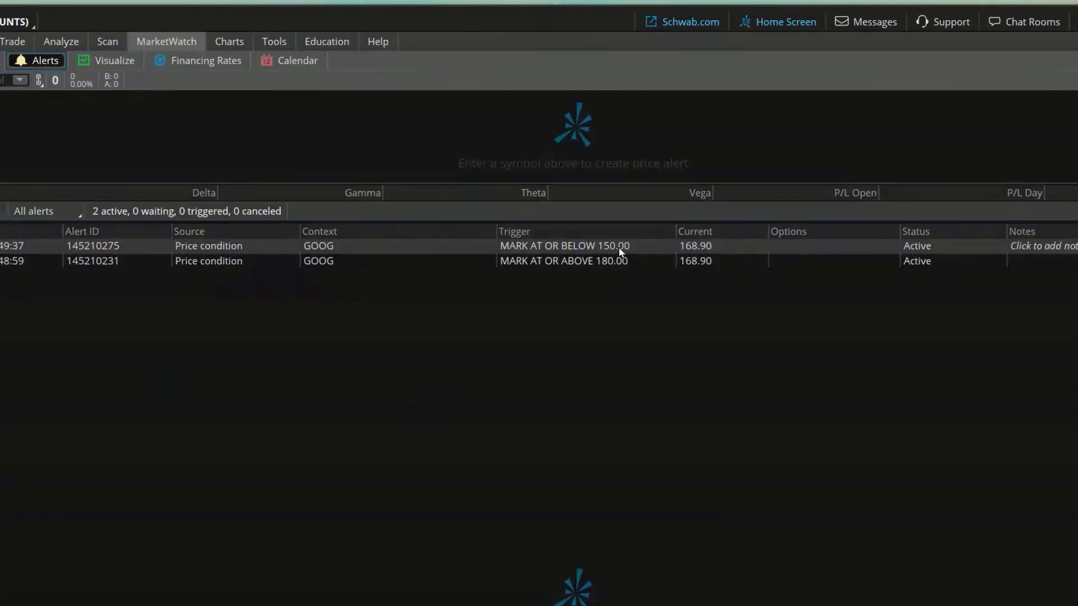
right_click(593, 264)
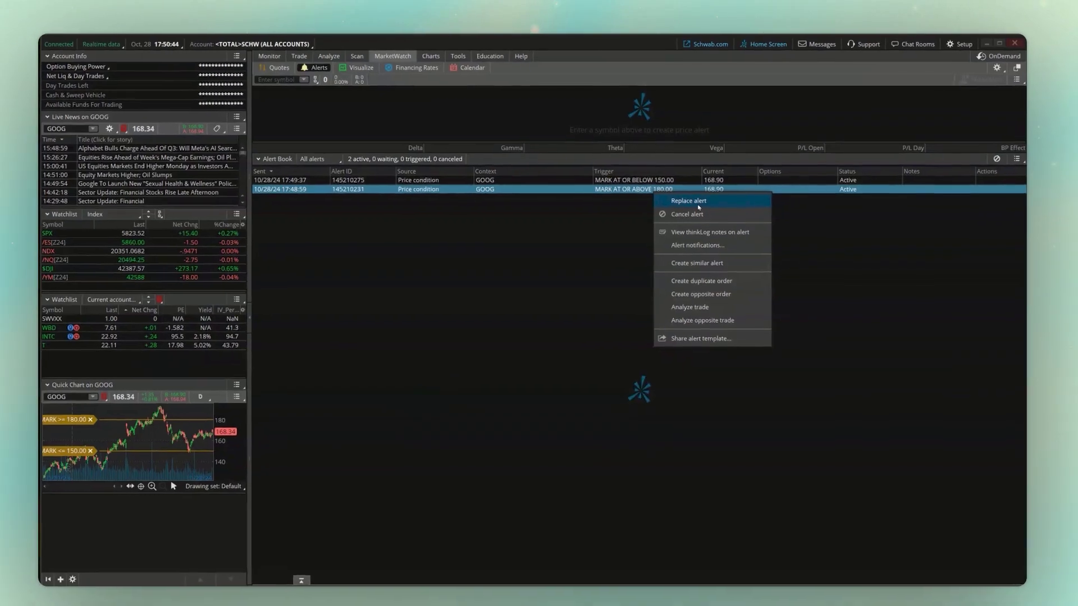
click(440, 57)
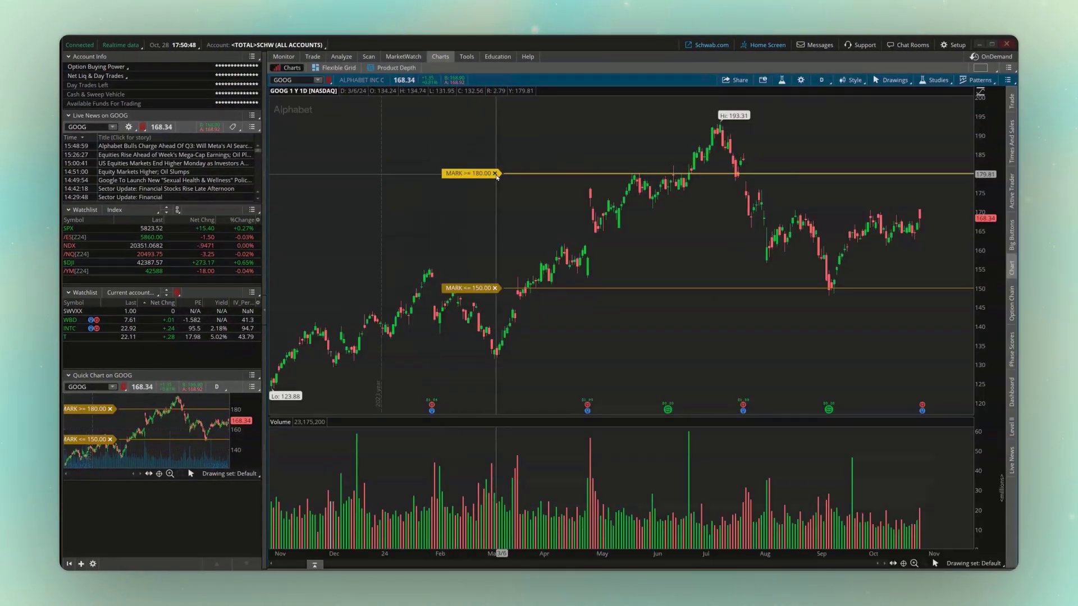
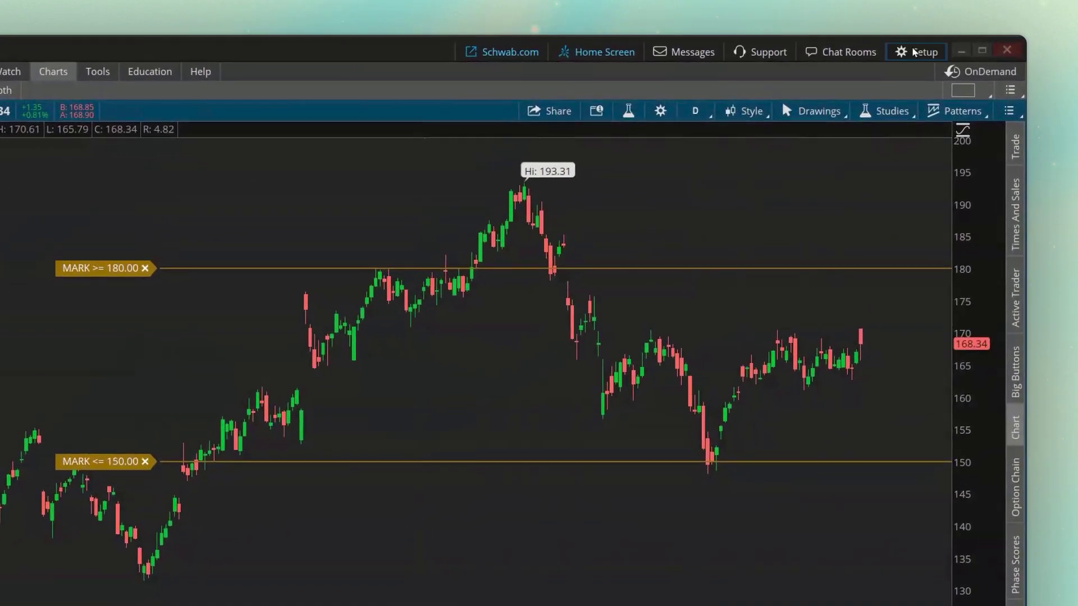
Step: Open the notification settings in the application settings and view the options for the "Alert is triggered" event
click(913, 51)
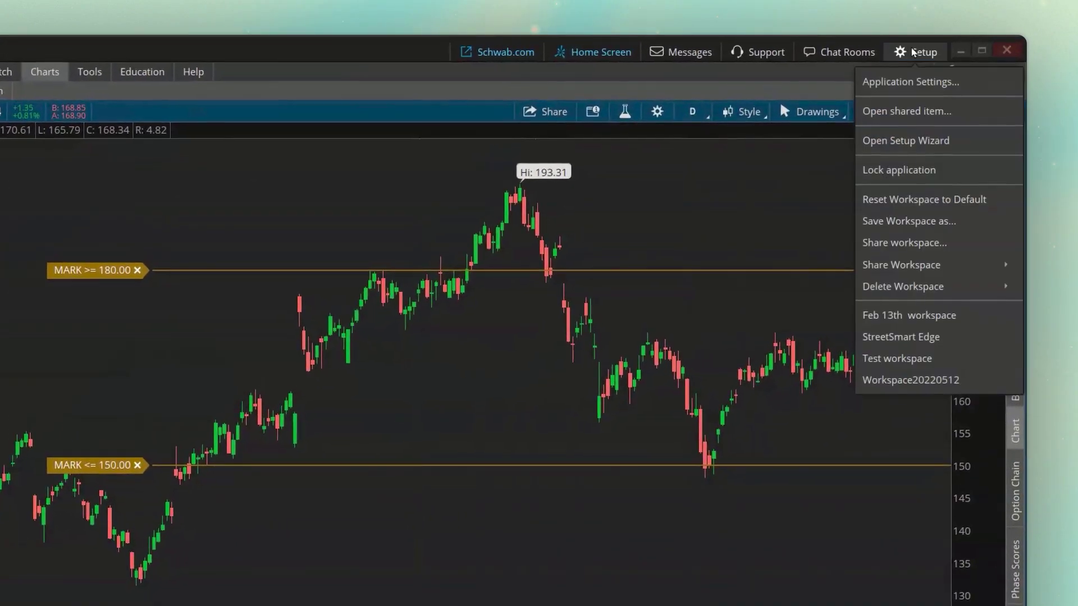
click(976, 84)
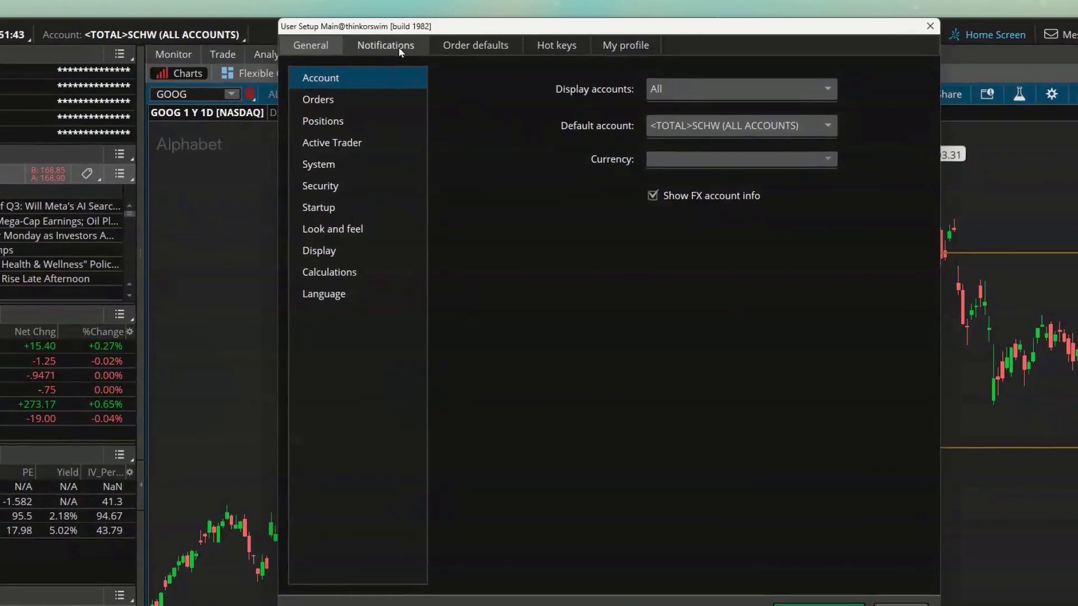
click(400, 48)
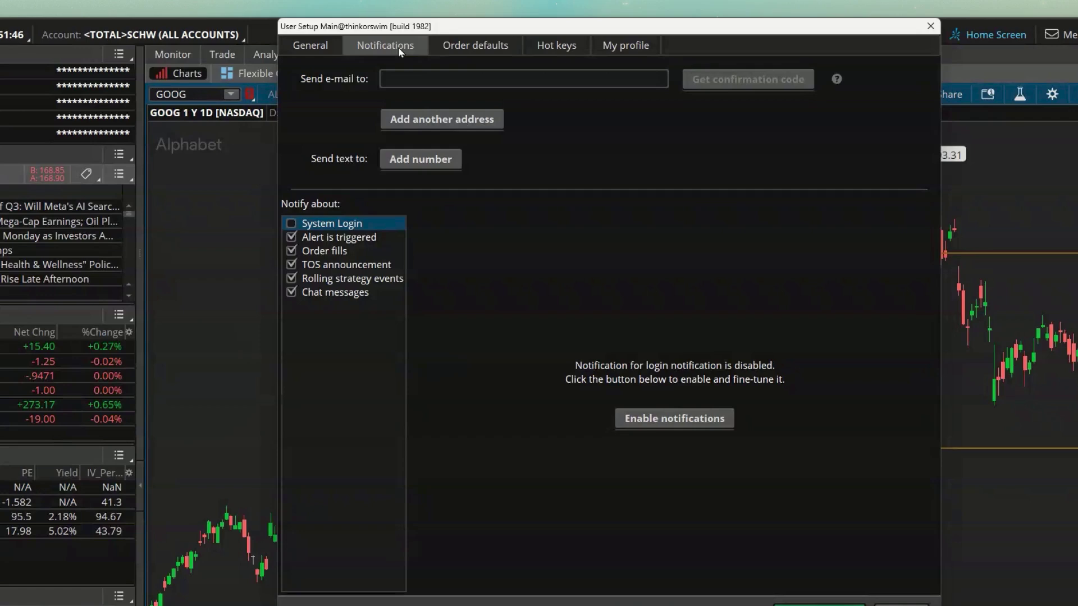
click(350, 238)
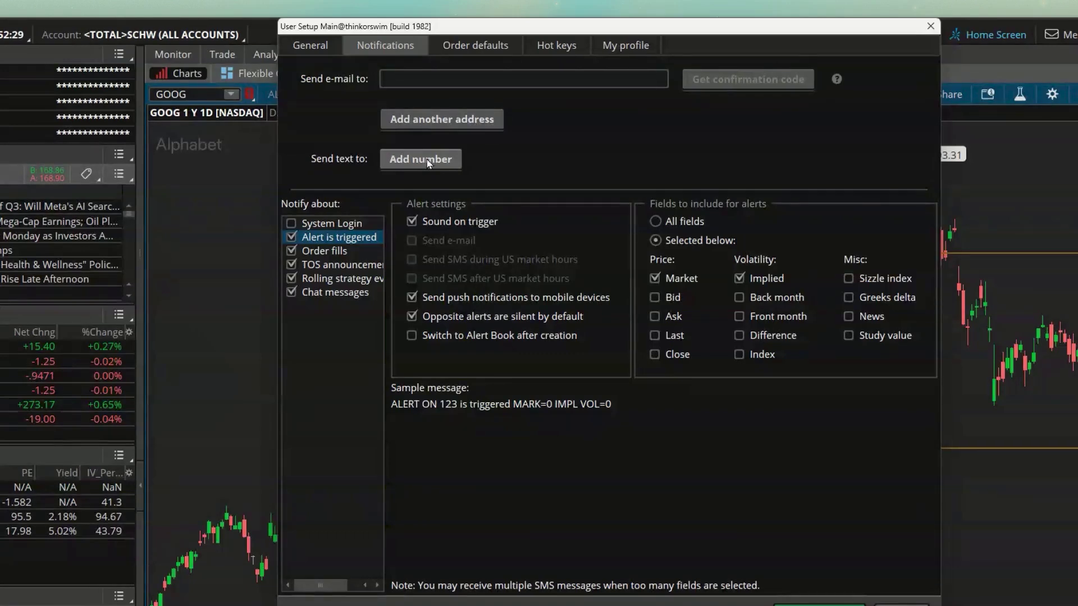
Step: Check the notification e-mail field and the SMS phone number setup form, and cancel the form without adding a number
click(398, 80)
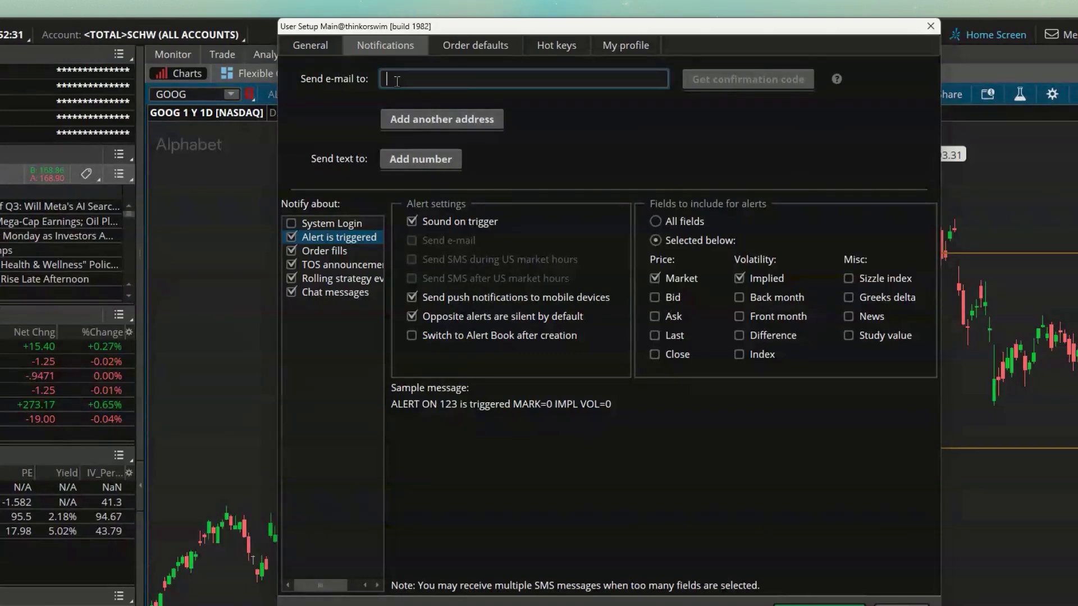
click(430, 161)
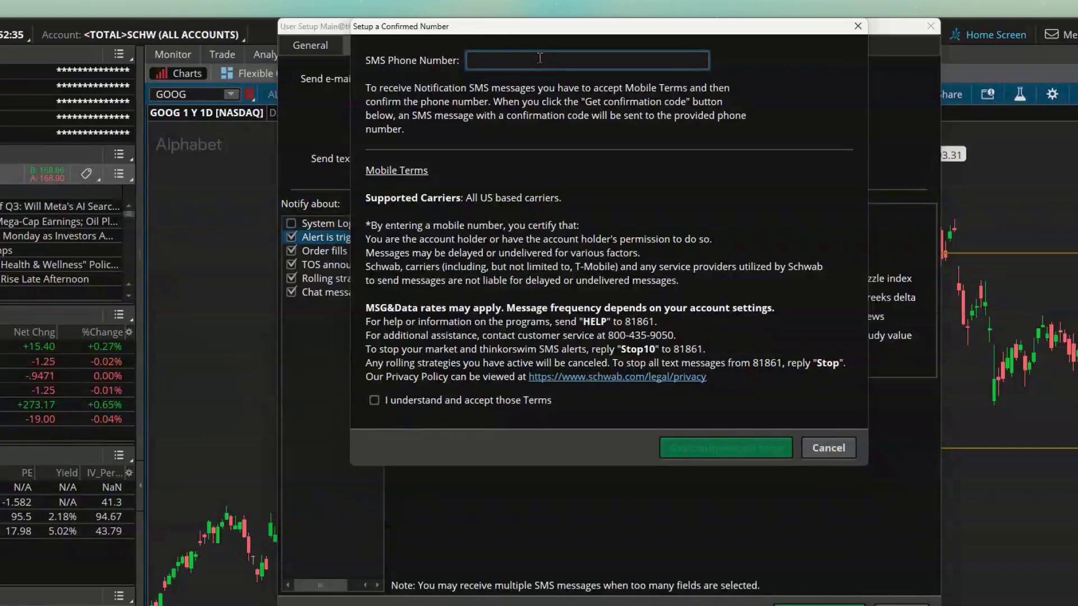
click(829, 447)
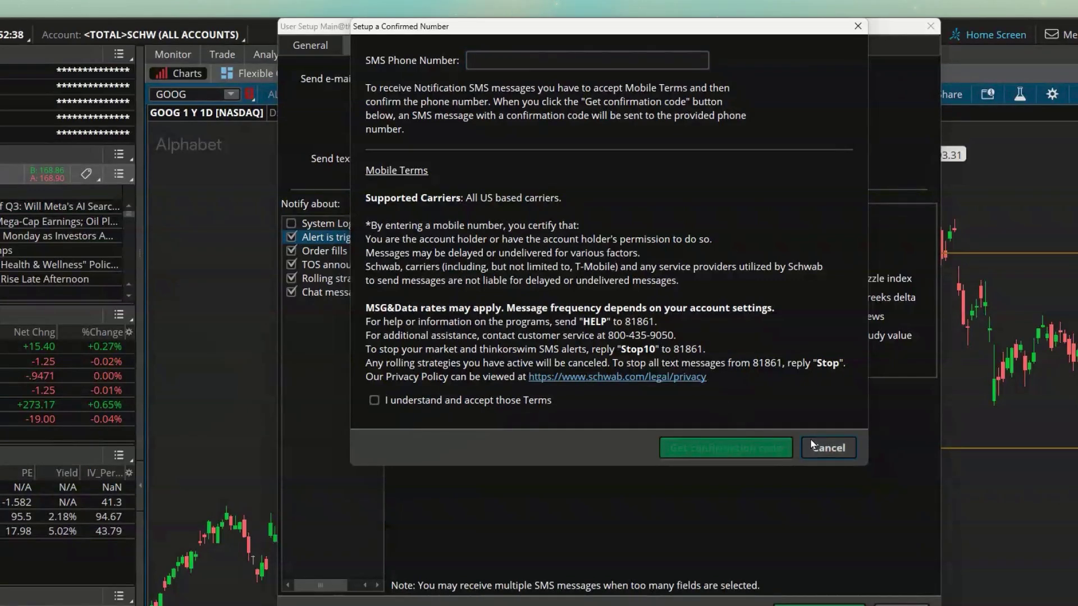